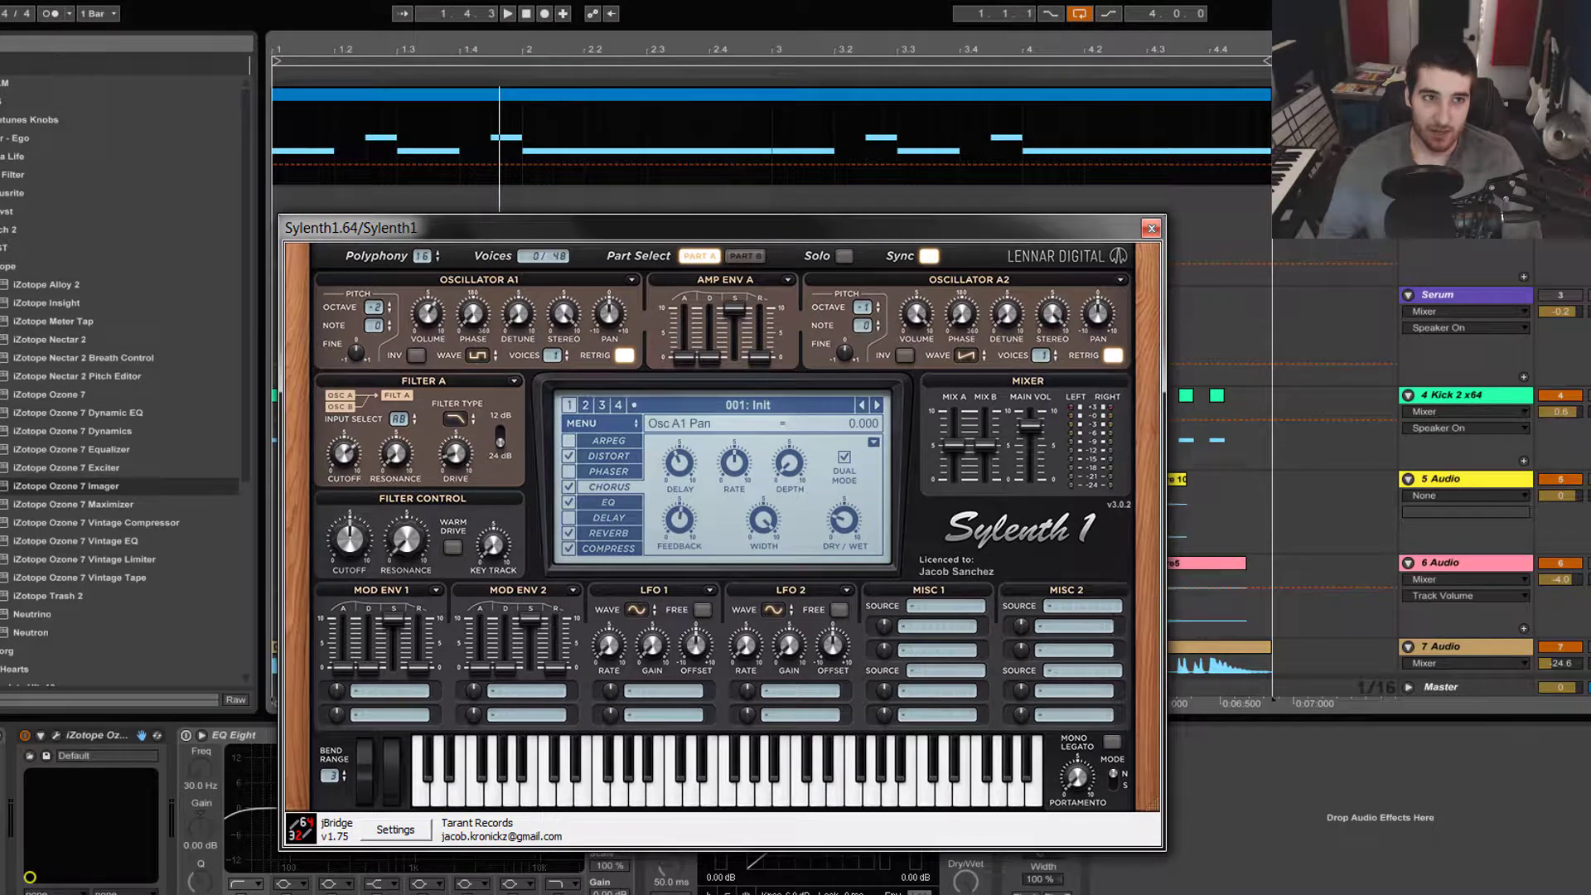
- Select the bass MIDI clip and play its loop through the Sylenth1 patch
{"action": "left_click", "coordinate": [428, 100]}
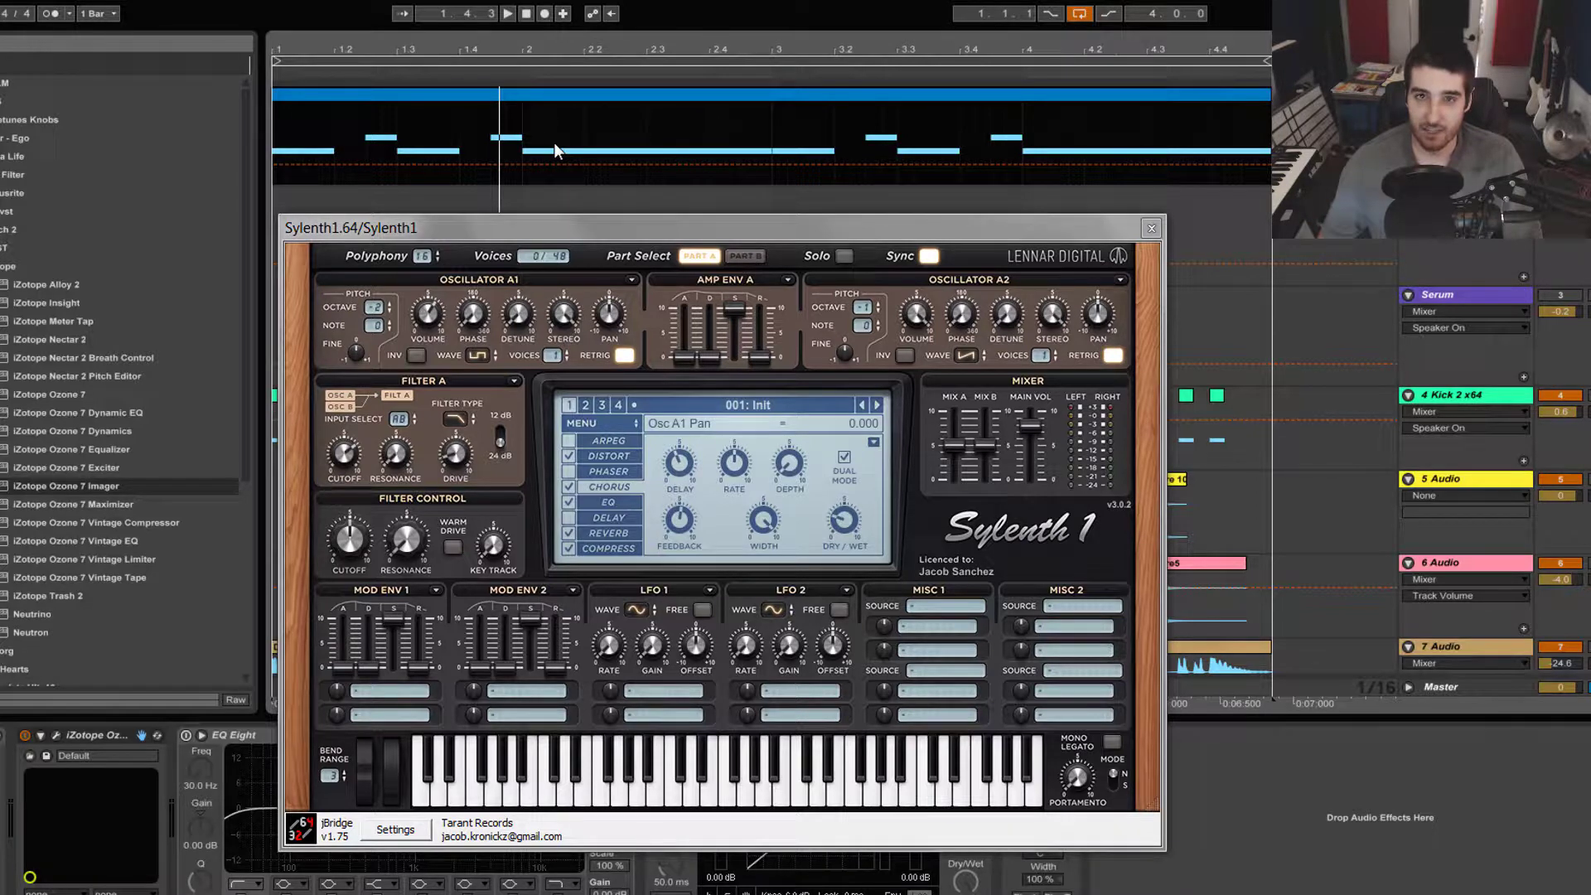
{"action": "key", "text": "space"}
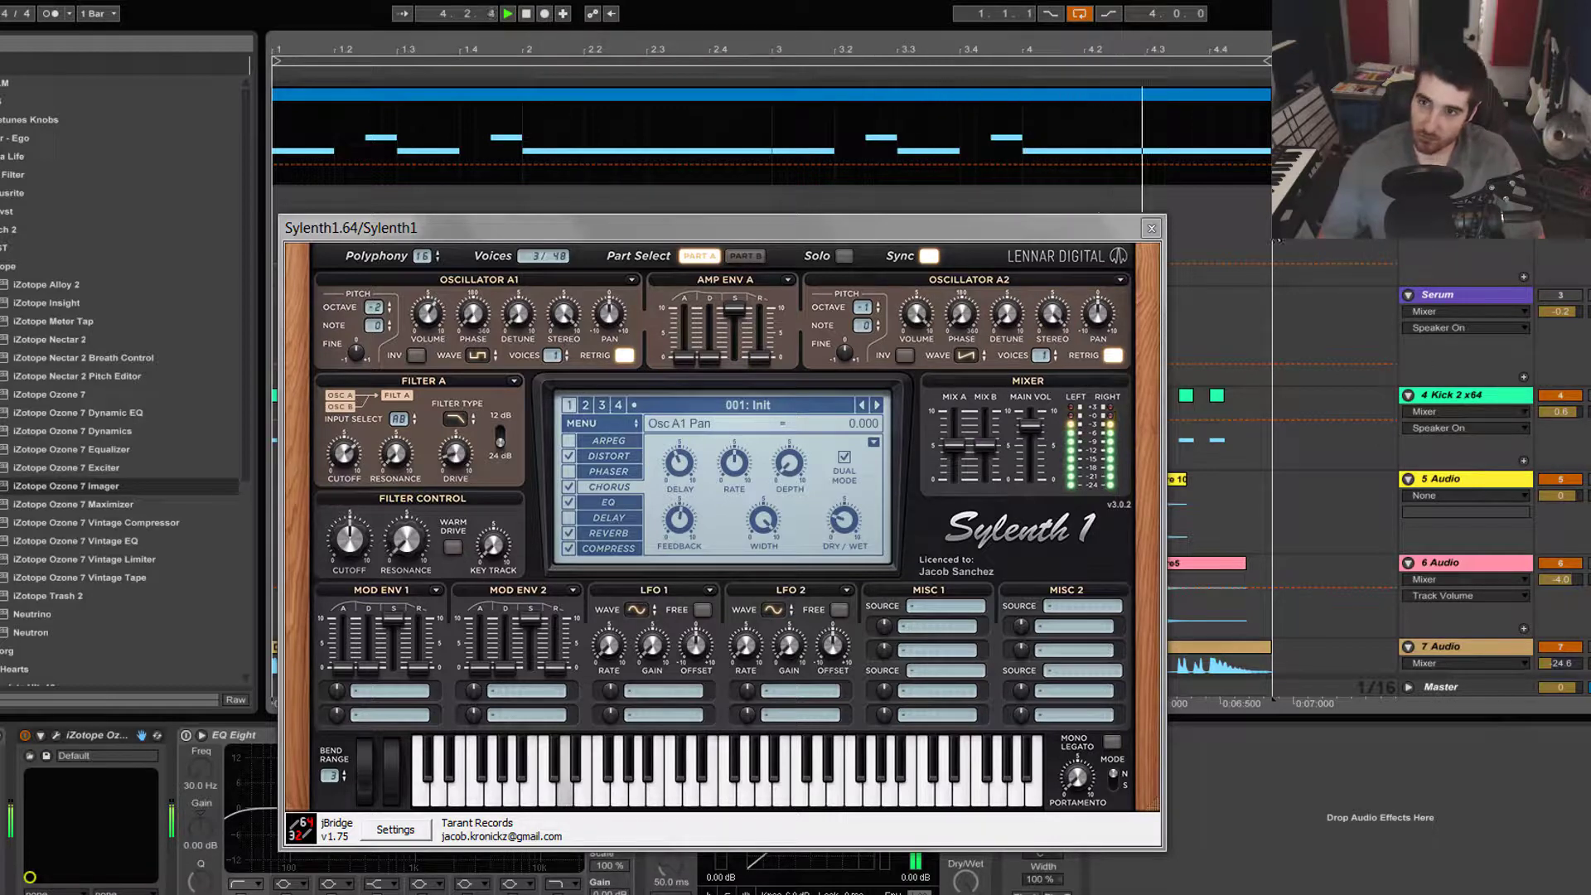
{"action": "key", "text": "space"}
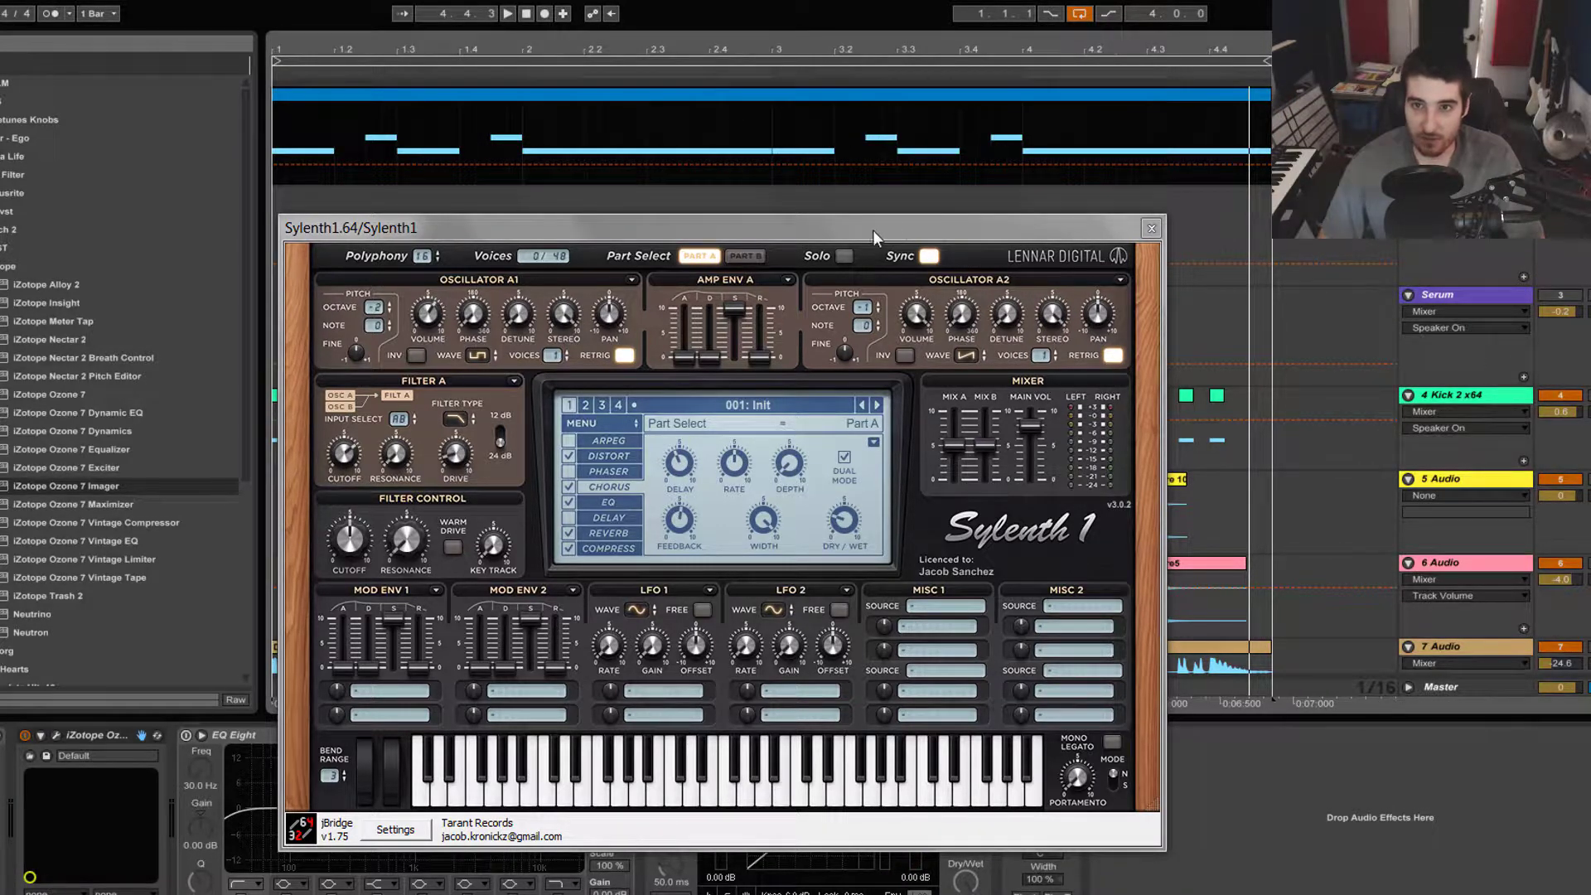
- Reposition the Sylenth1 window so the clip's notes stay visible above it
{"action": "left_click_drag", "start_coordinate": [873, 231], "coordinate": [877, 208]}
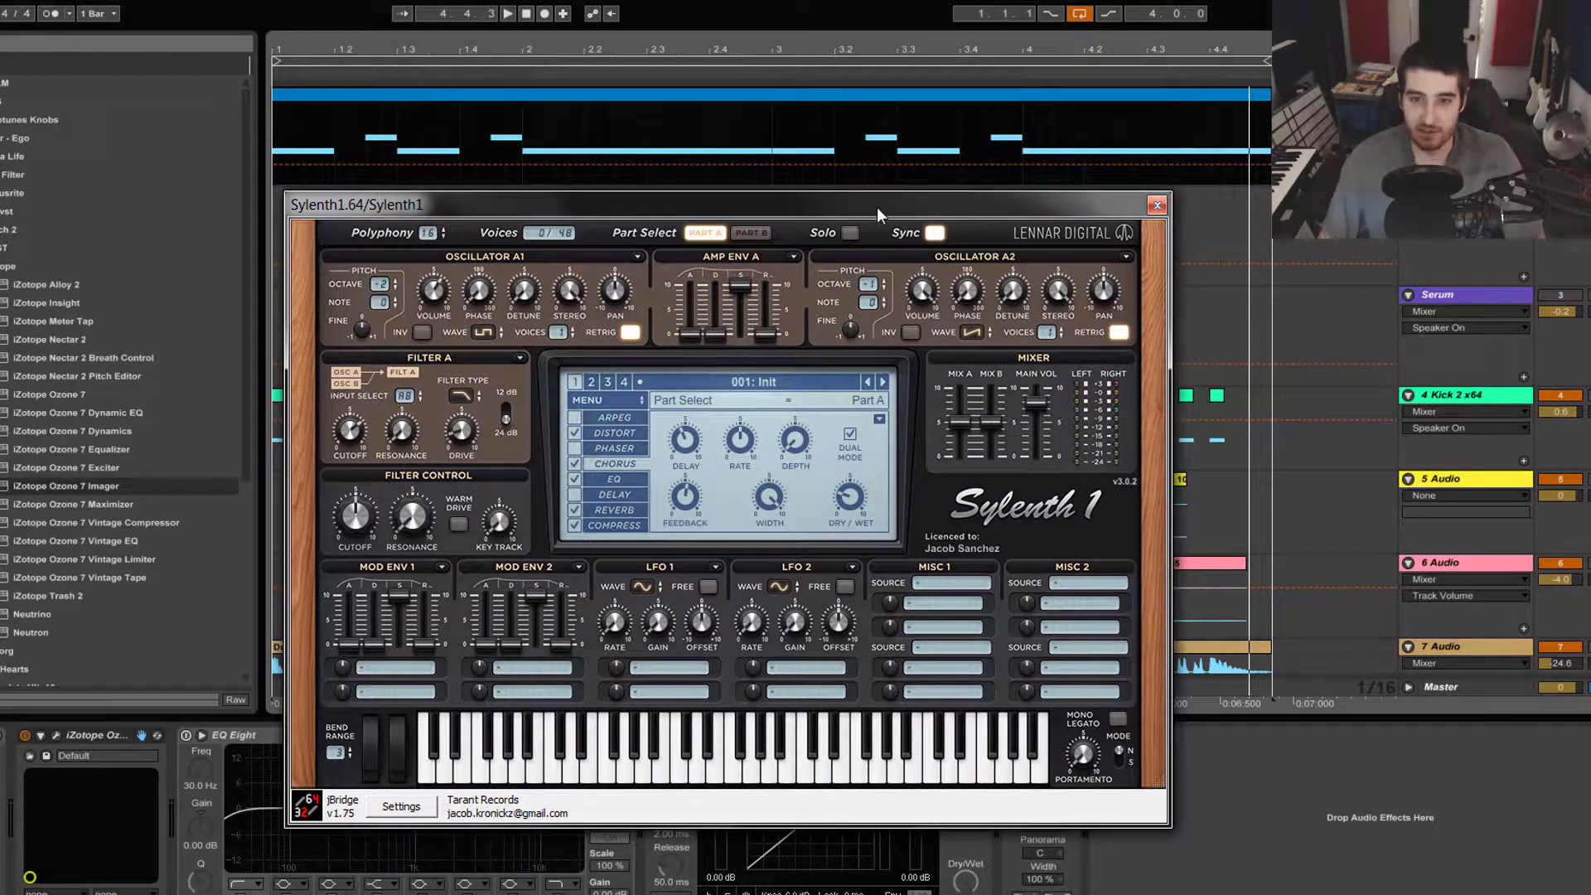
{"action": "left_click_drag", "start_coordinate": [952, 221], "coordinate": [1082, 267]}
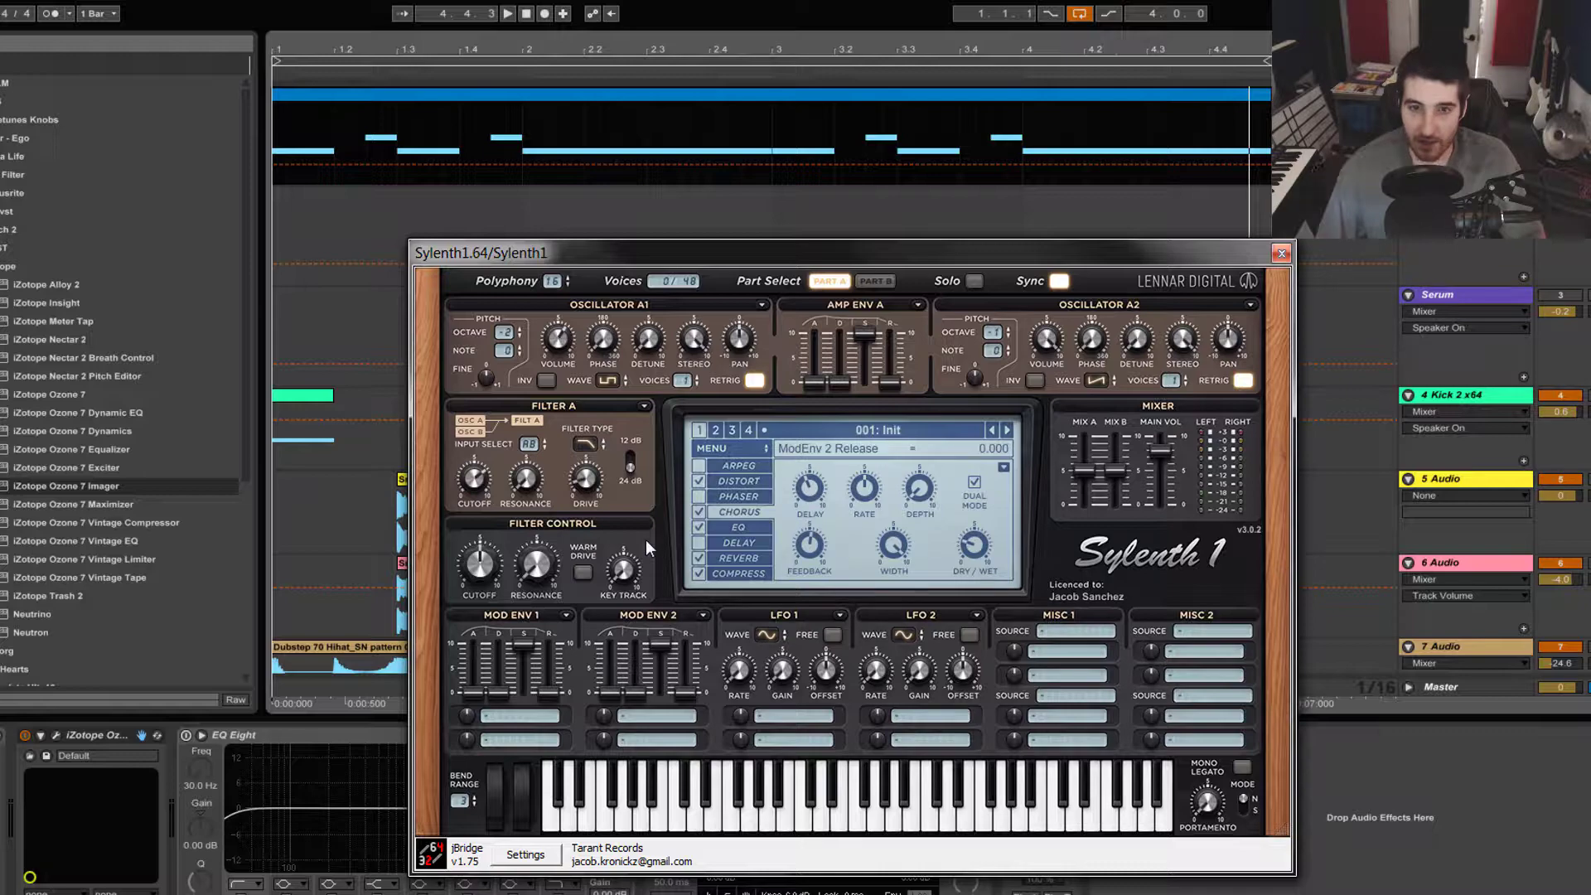
{"action": "left_click_drag", "start_coordinate": [660, 247], "coordinate": [549, 222]}
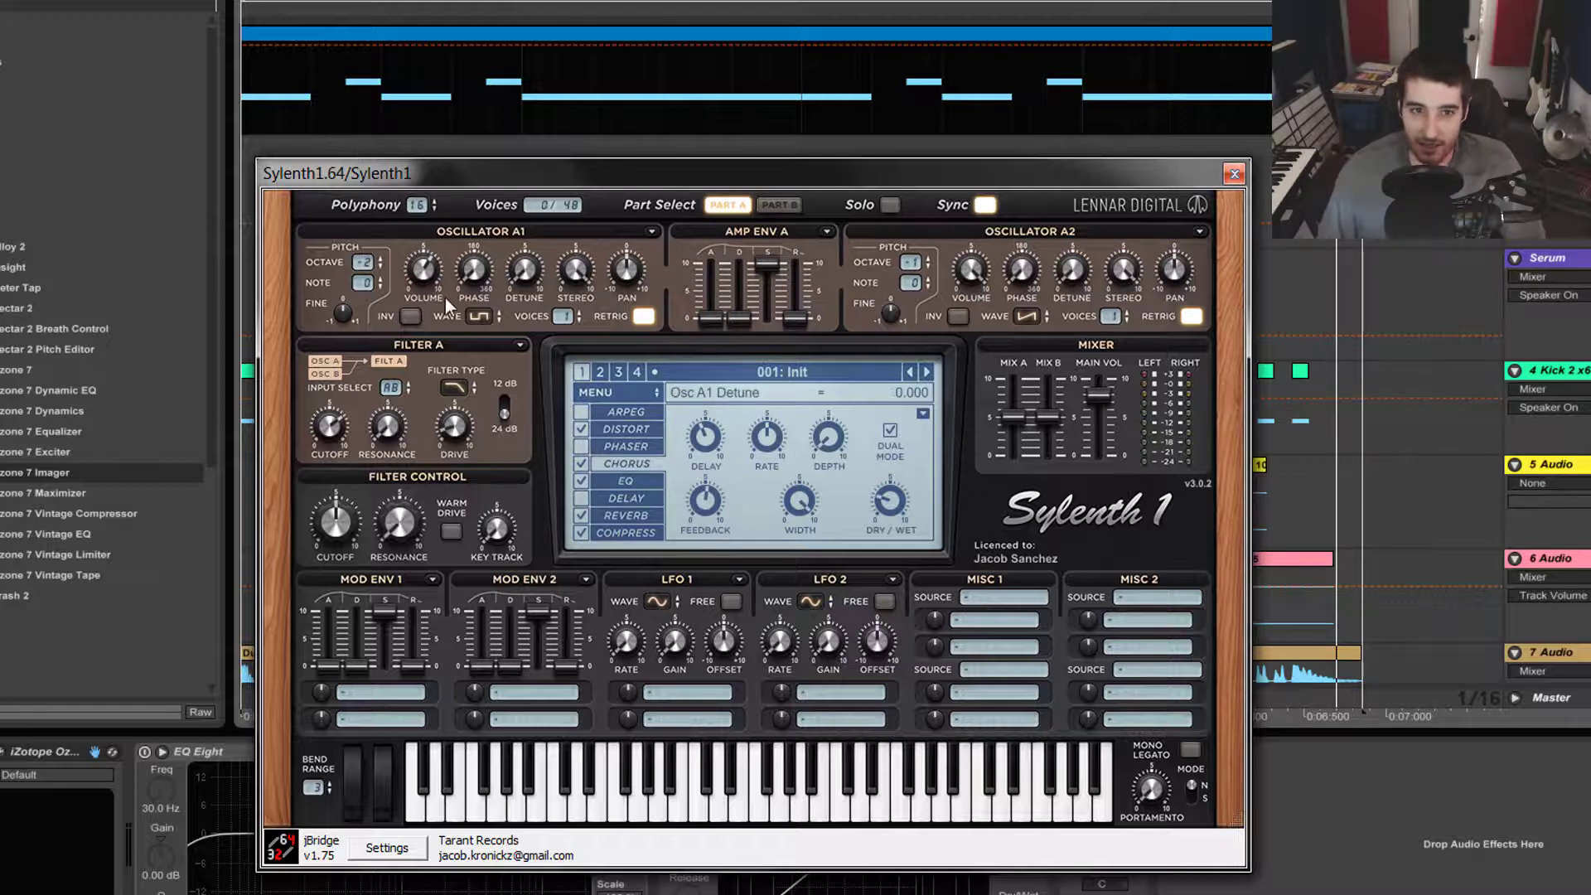
- Examine oscillator A1's waveform choices and the part B oscillators, and play the loop with part A displayed
{"action": "left_click", "coordinate": [479, 316]}
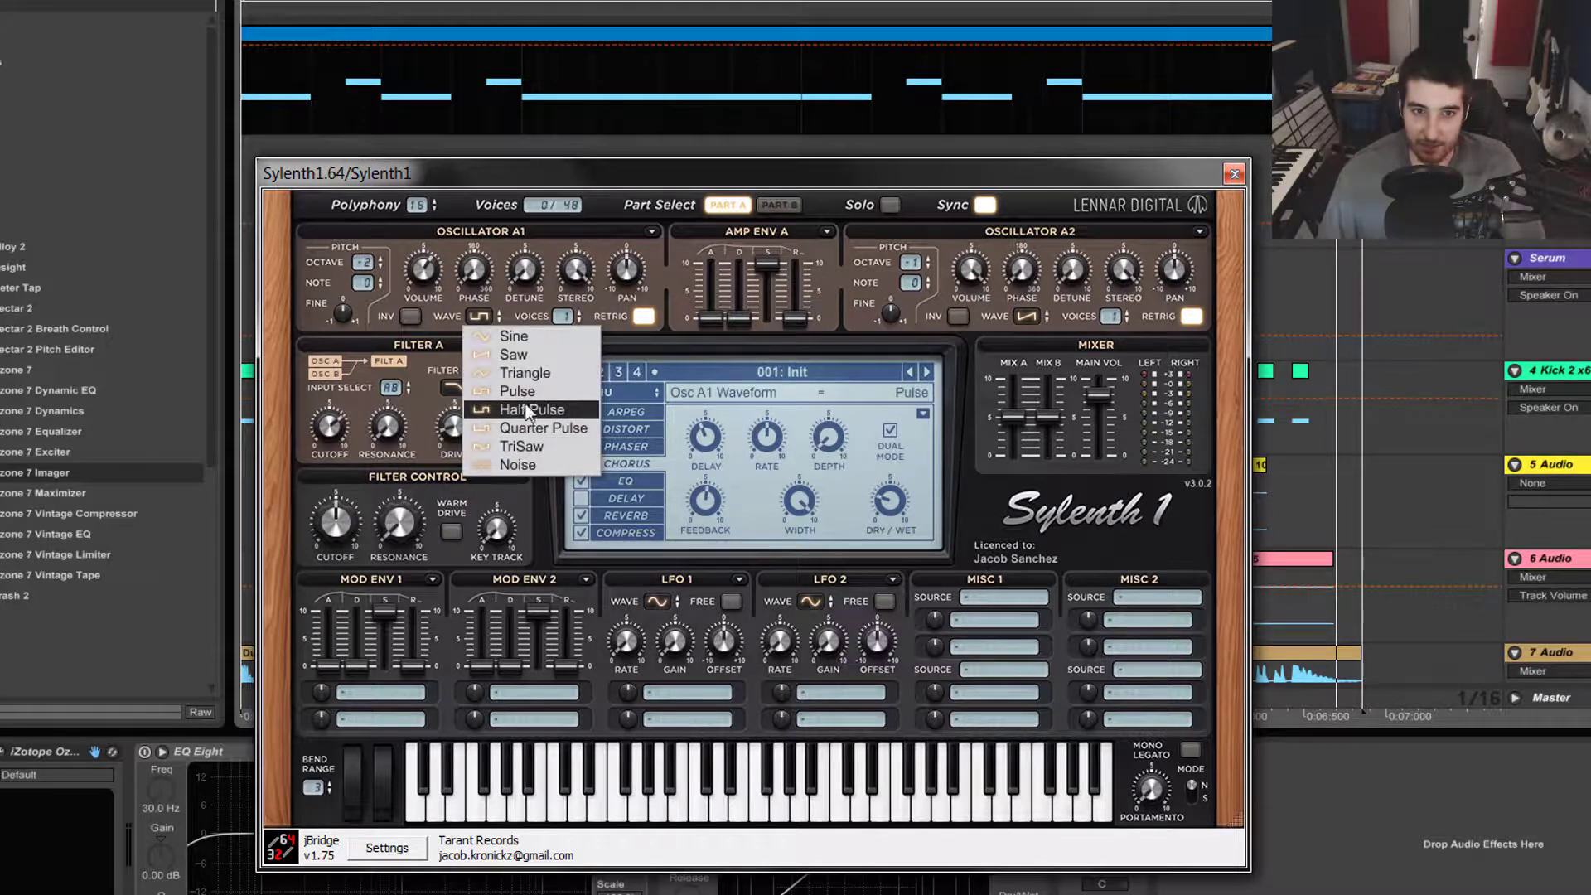
{"action": "left_click", "coordinate": [595, 161]}
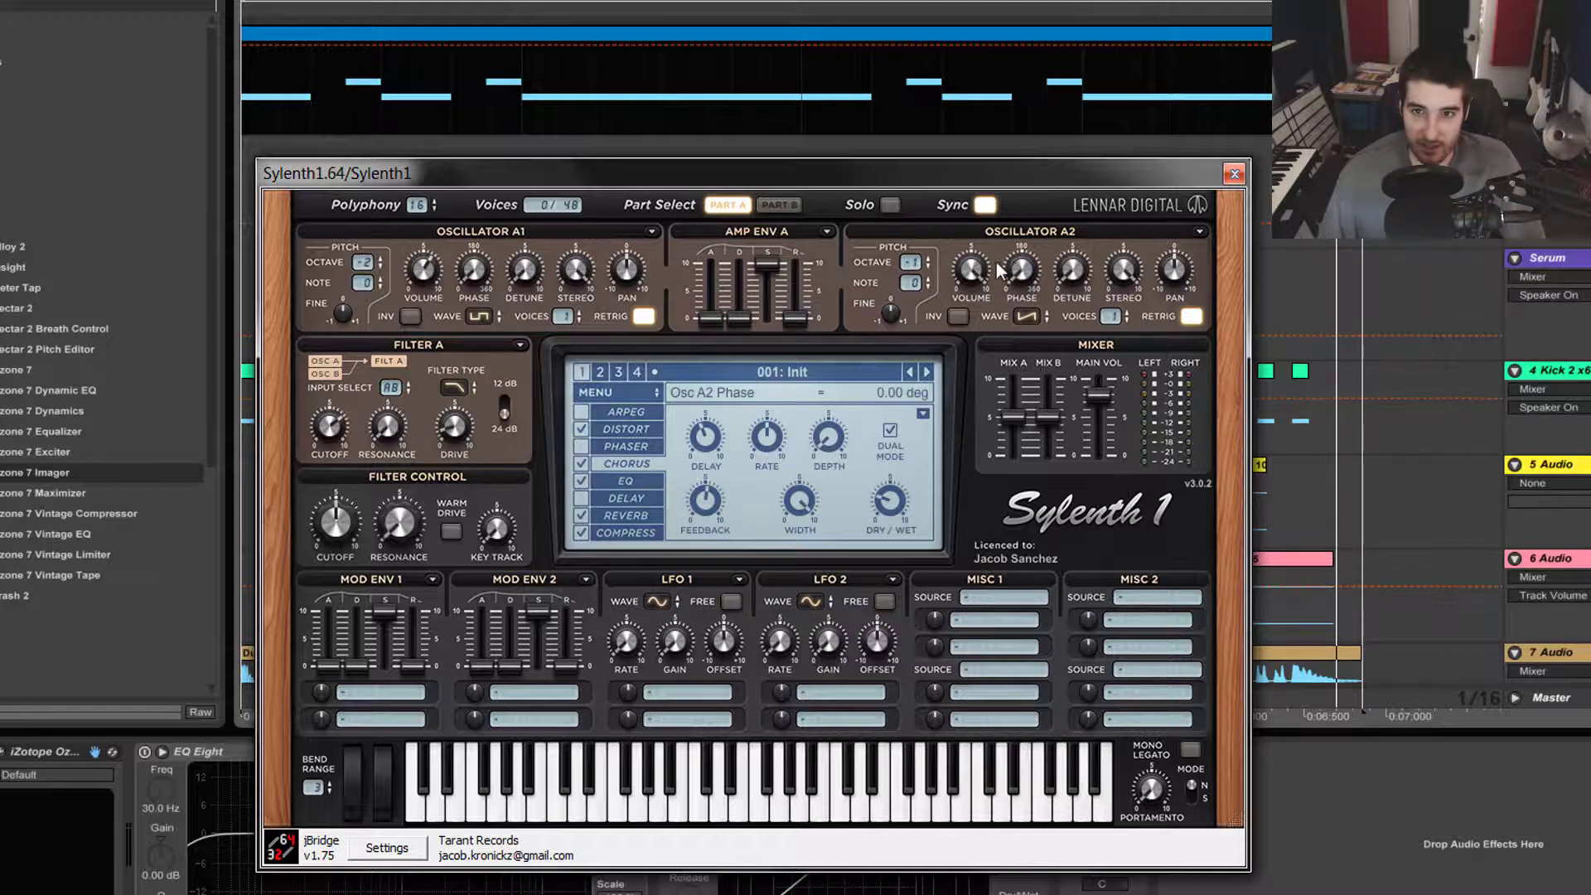
{"action": "left_click", "coordinate": [779, 204]}
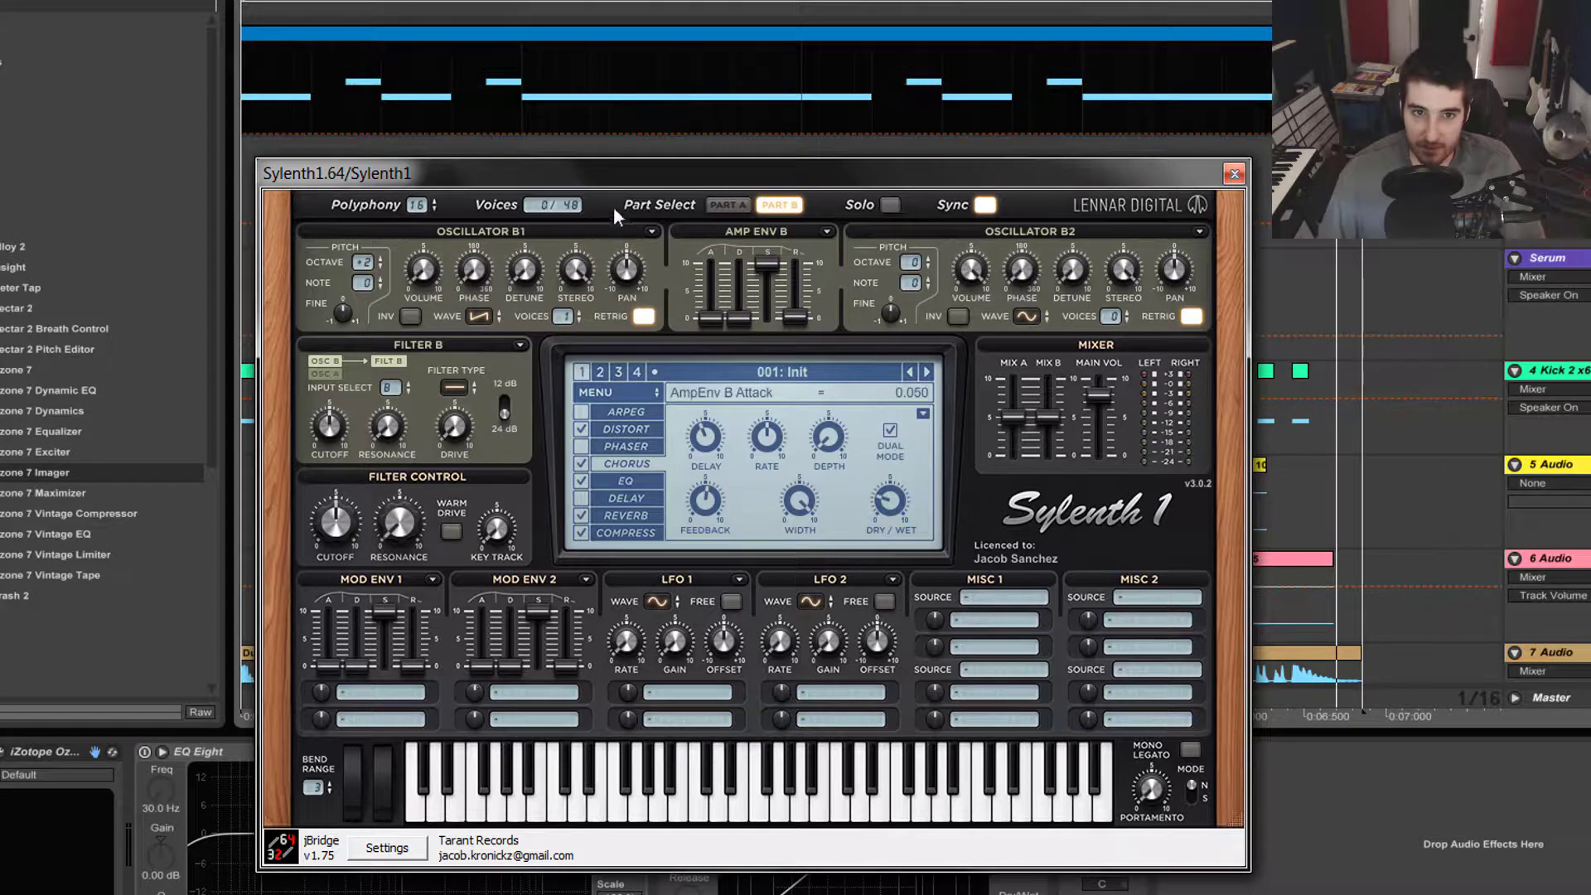
{"action": "left_click", "coordinate": [727, 205]}
{"action": "left_click", "coordinate": [659, 28]}
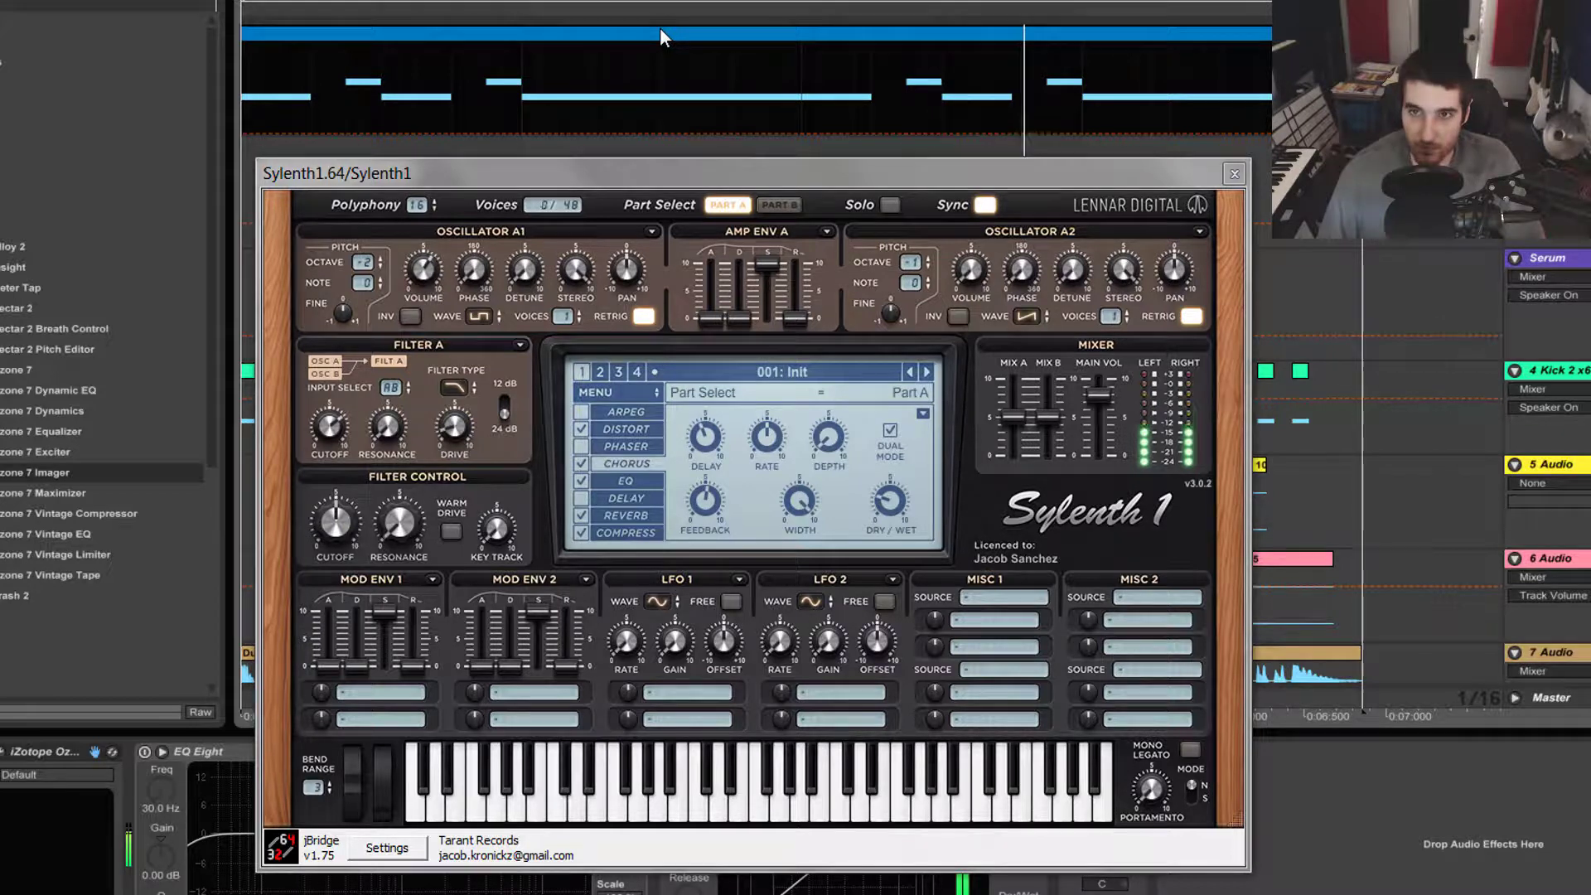
{"action": "key", "text": "space"}
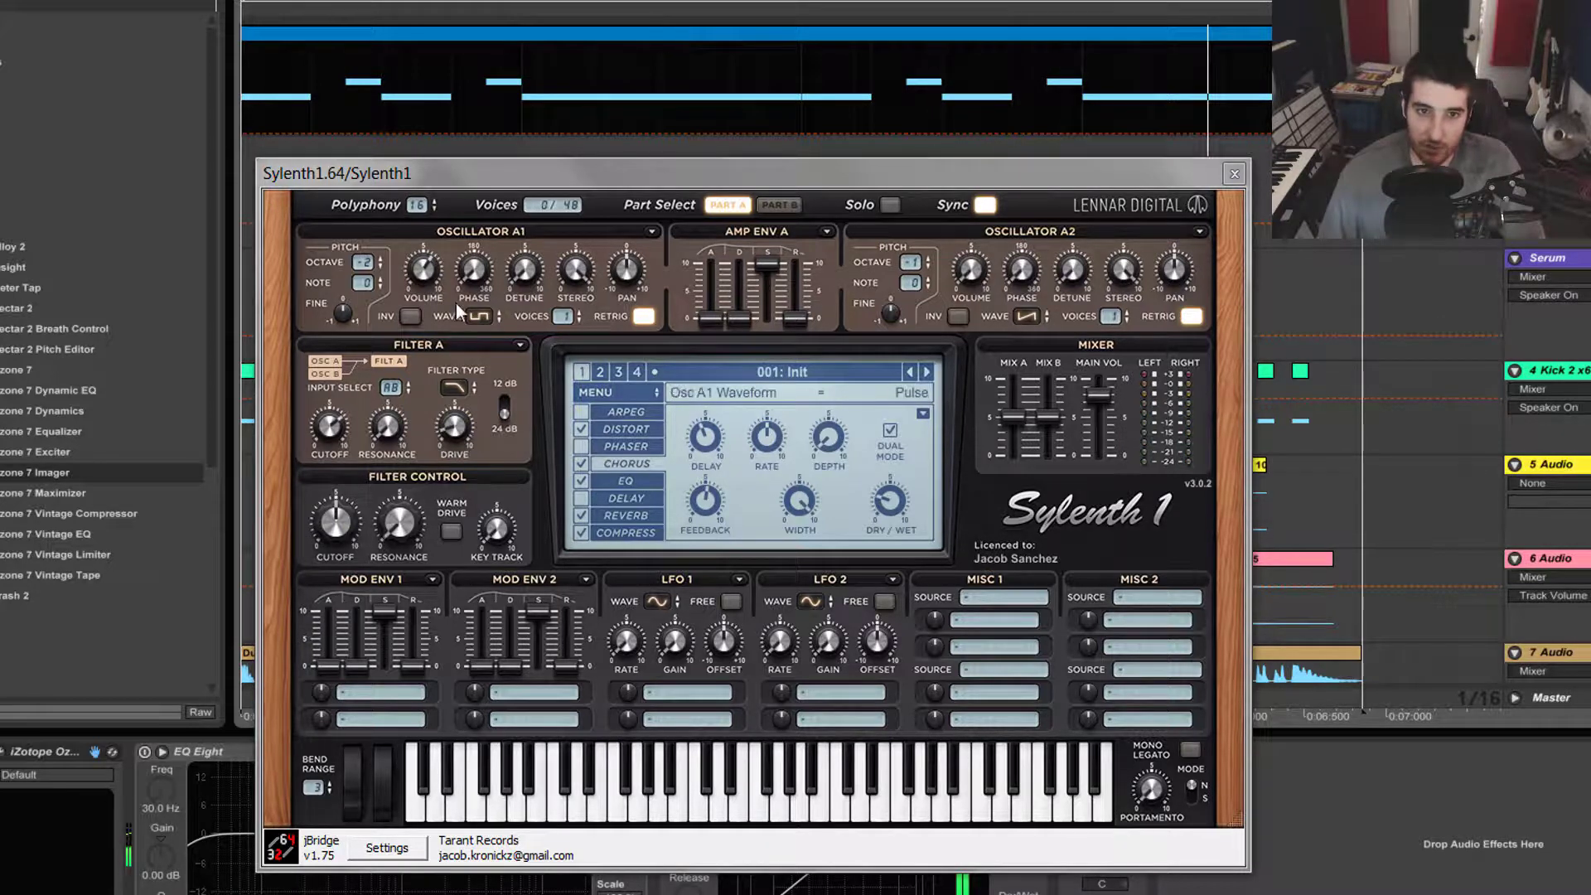
- Set Filter A's cutoff to 10.000 and play the bass loop to hear it fully open
{"action": "left_click", "coordinate": [410, 271]}
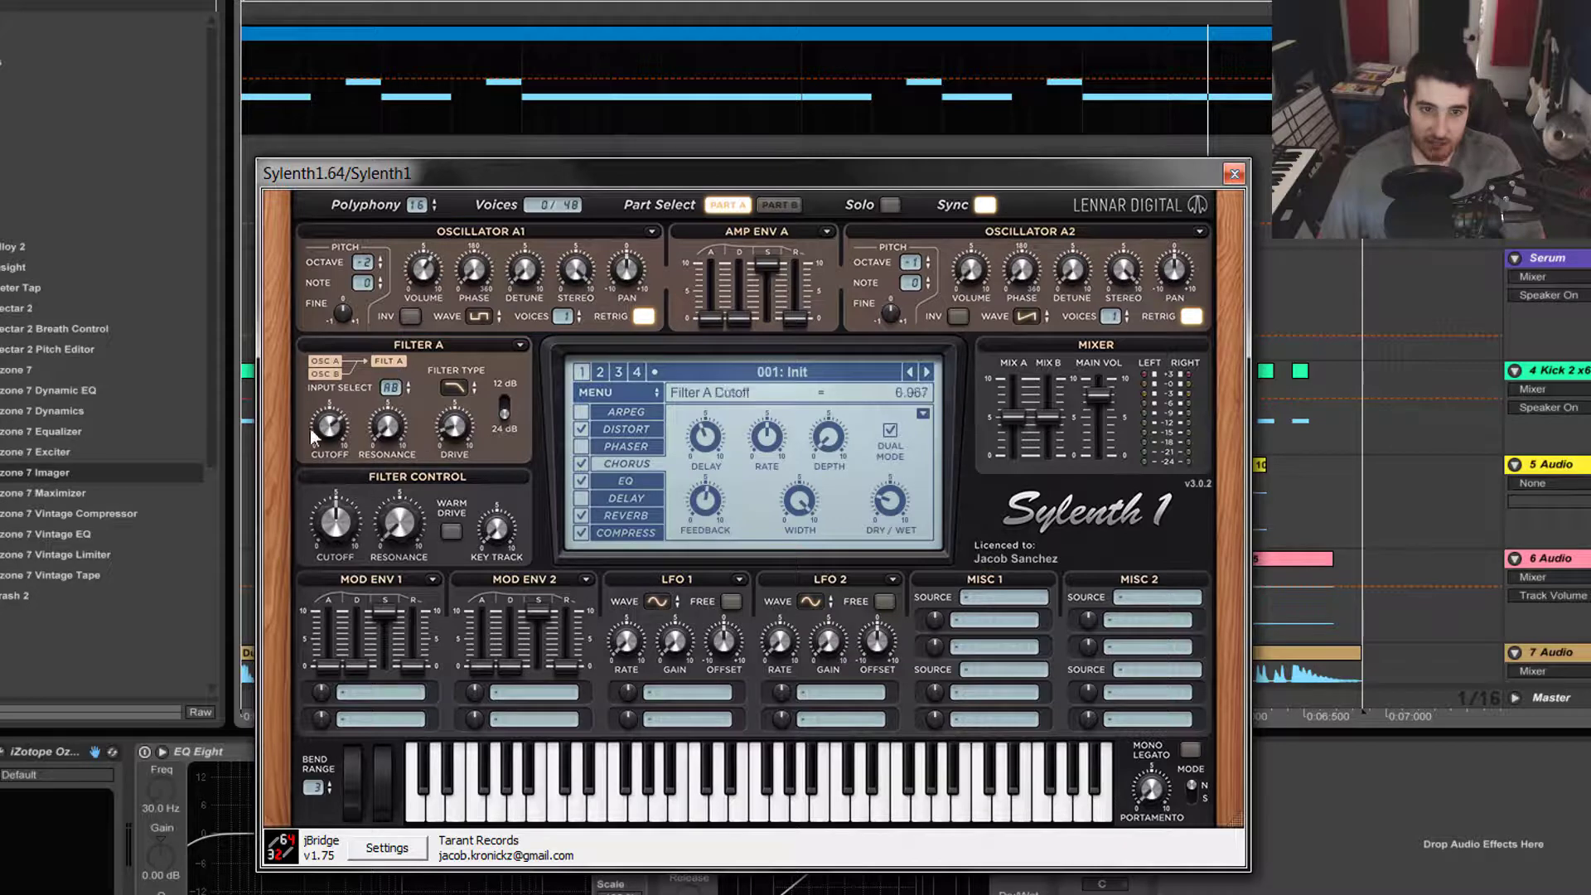
{"action": "left_click_drag", "start_coordinate": [329, 425], "coordinate": [334, 420]}
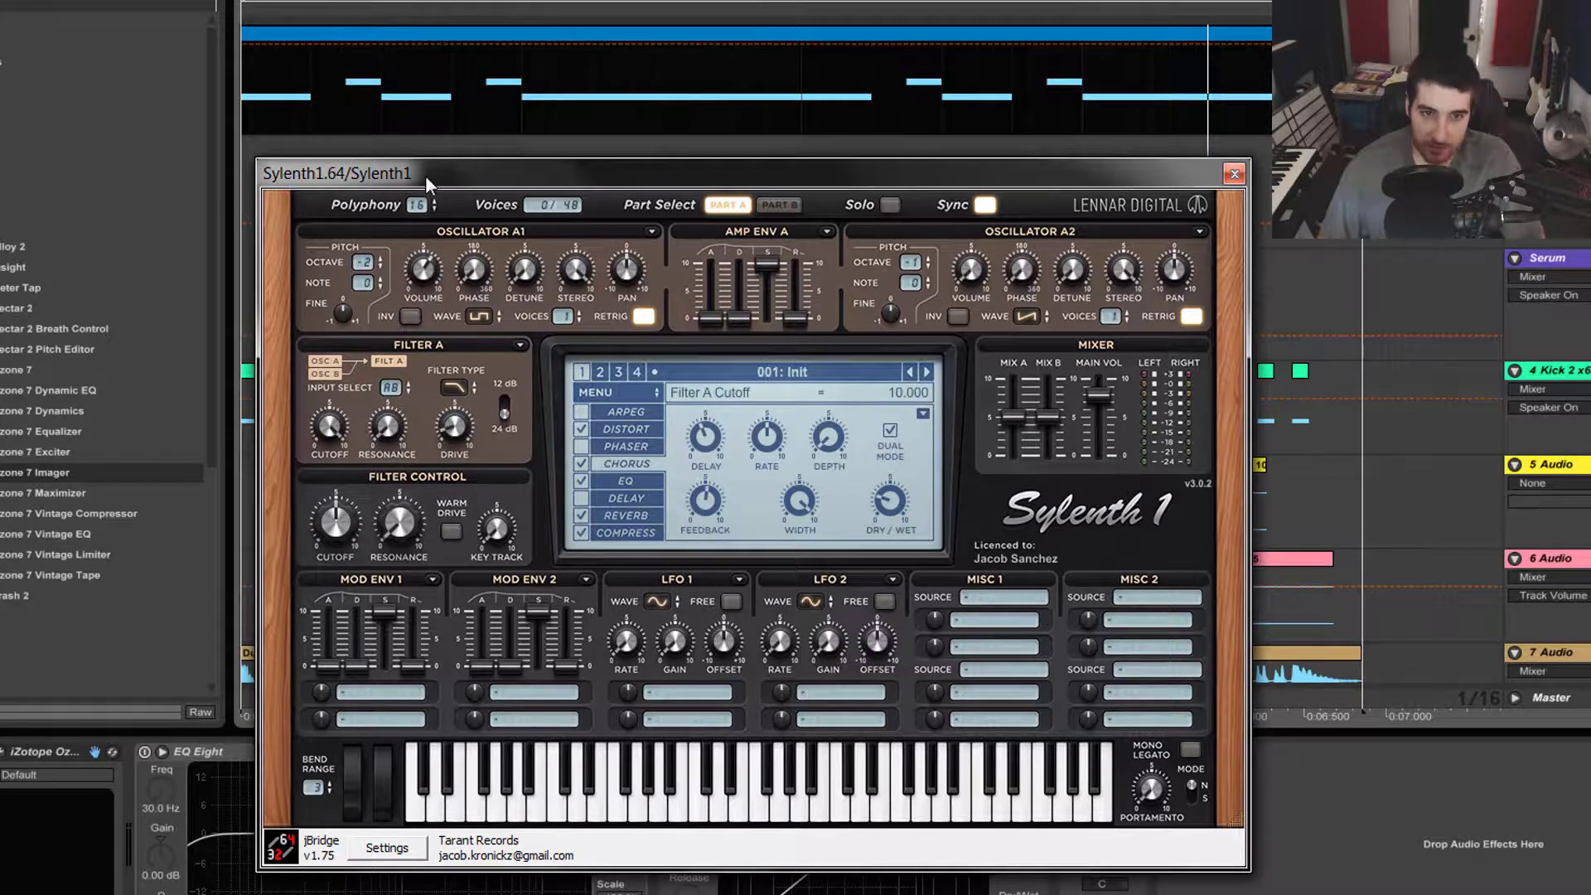
{"action": "left_click", "coordinate": [457, 31]}
{"action": "key", "text": "space"}
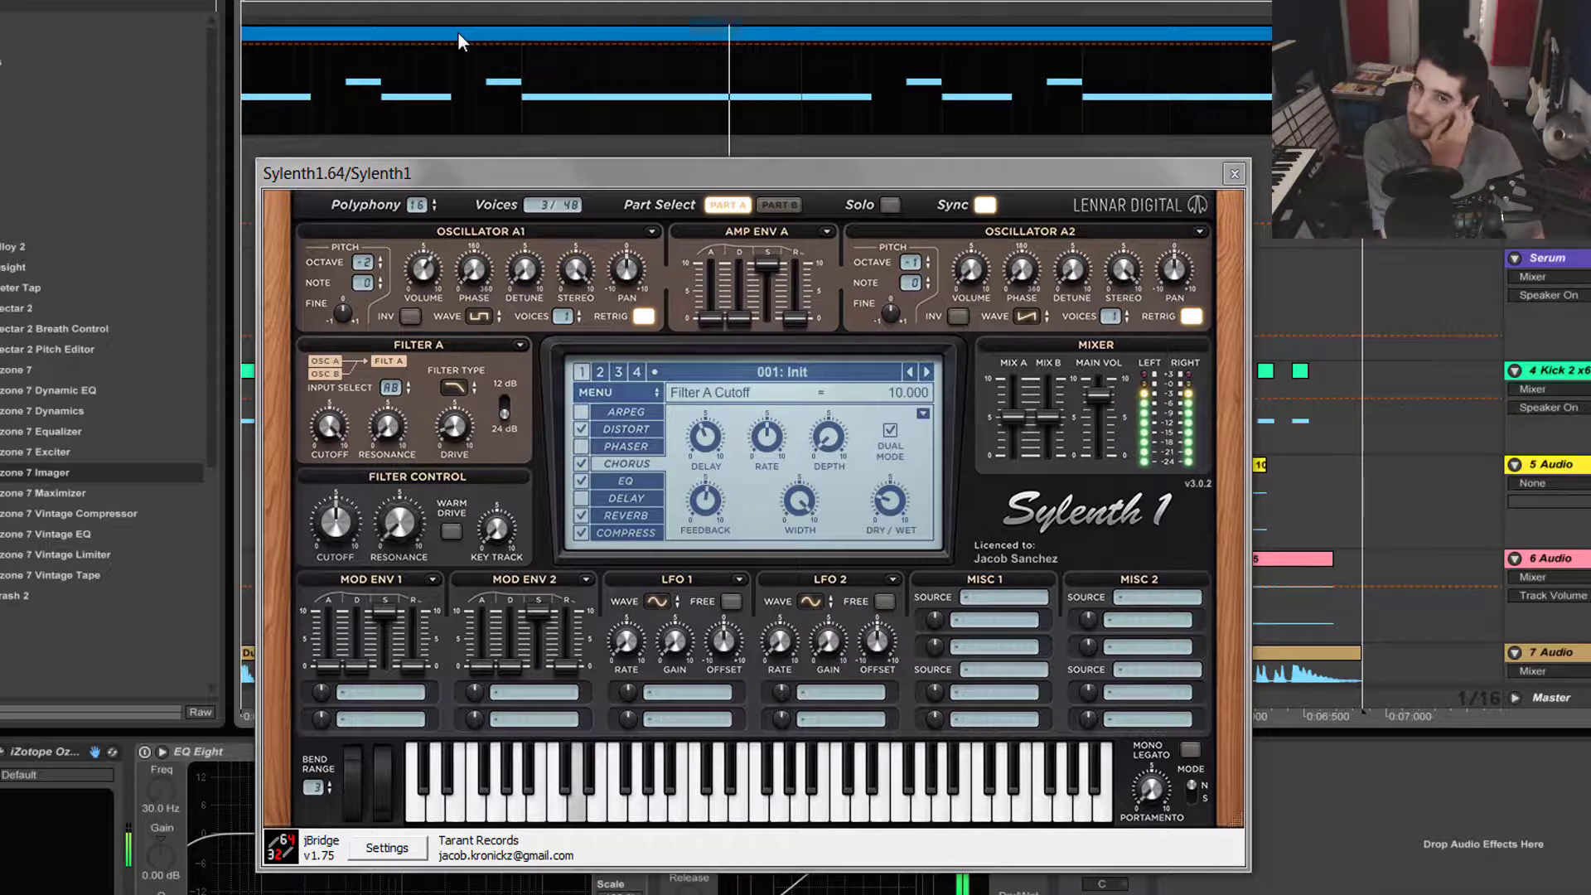
{"action": "key", "text": "space"}
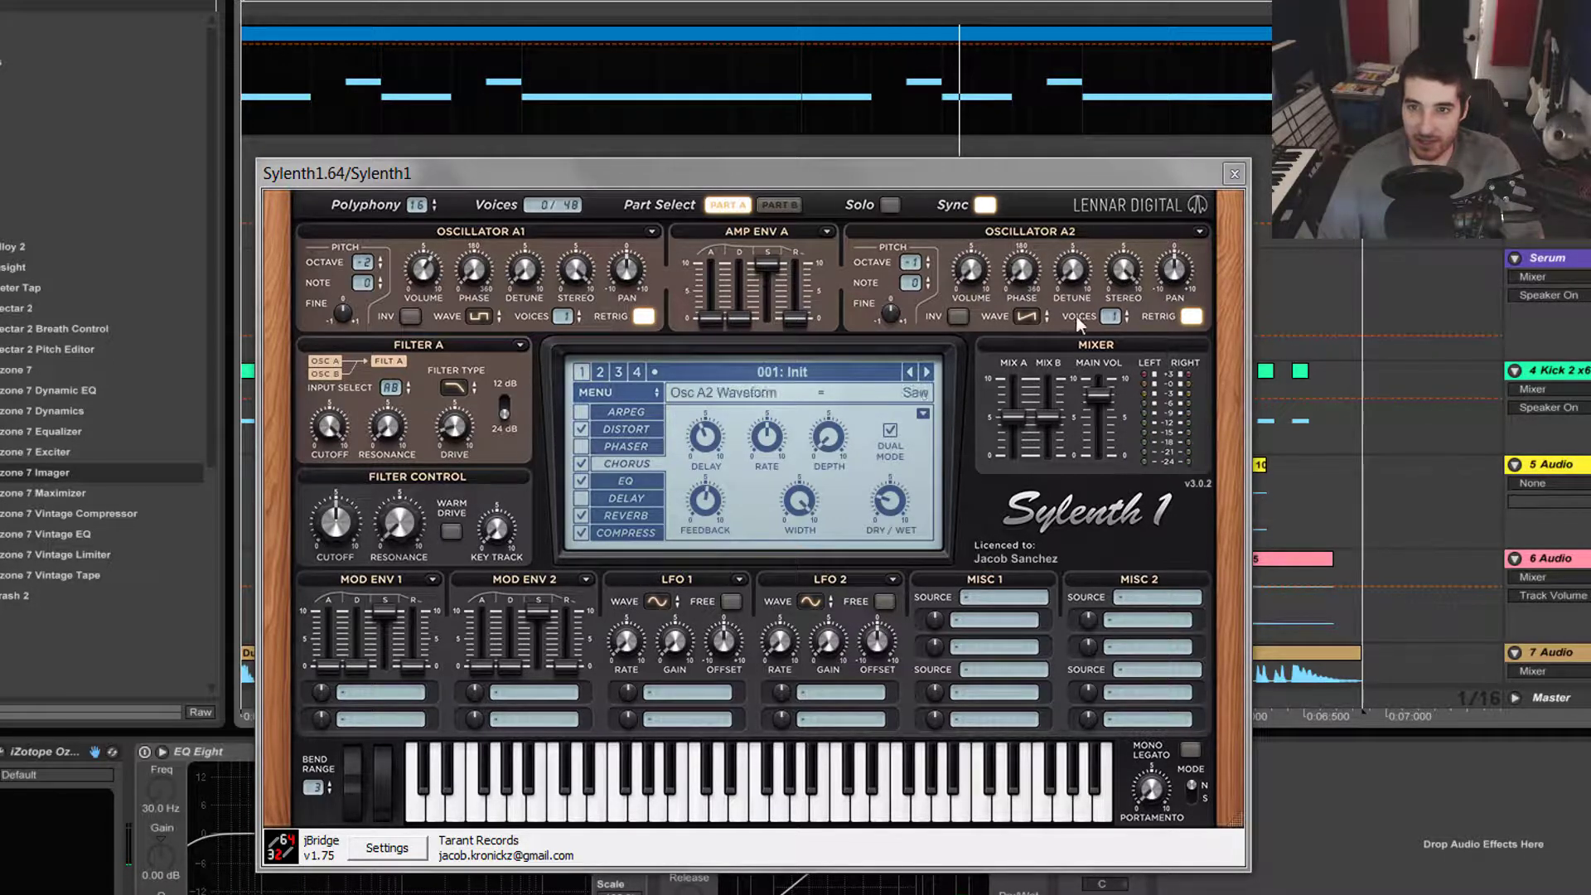
- Replay the bass loop to listen to oscillator A2's contribution to the sound
{"action": "left_click", "coordinate": [945, 266]}
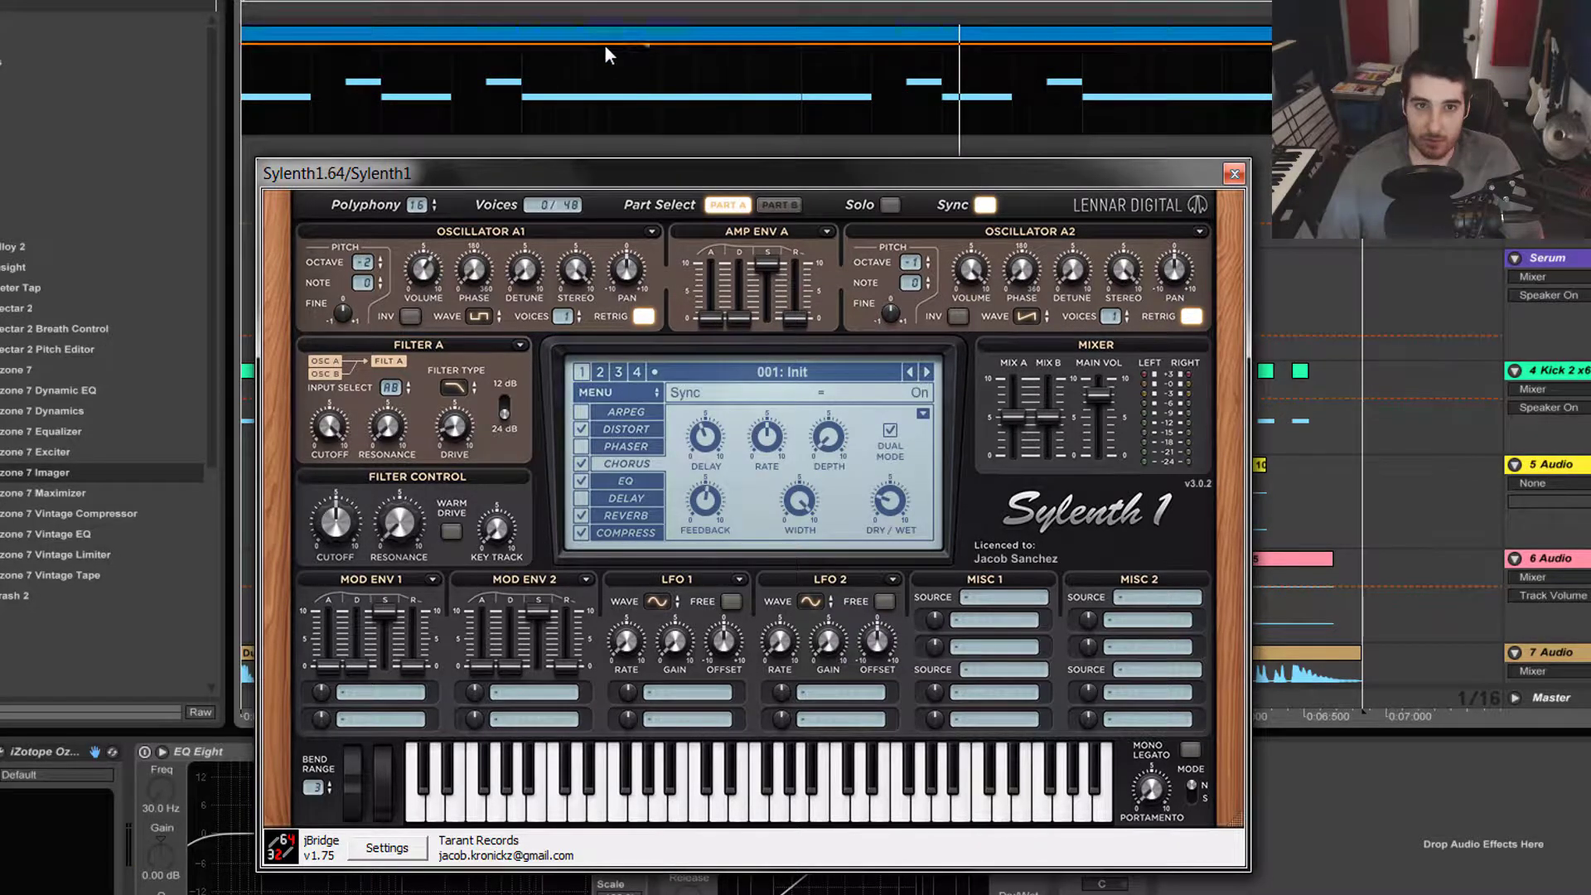
{"action": "left_click", "coordinate": [492, 22]}
{"action": "key", "text": "space"}
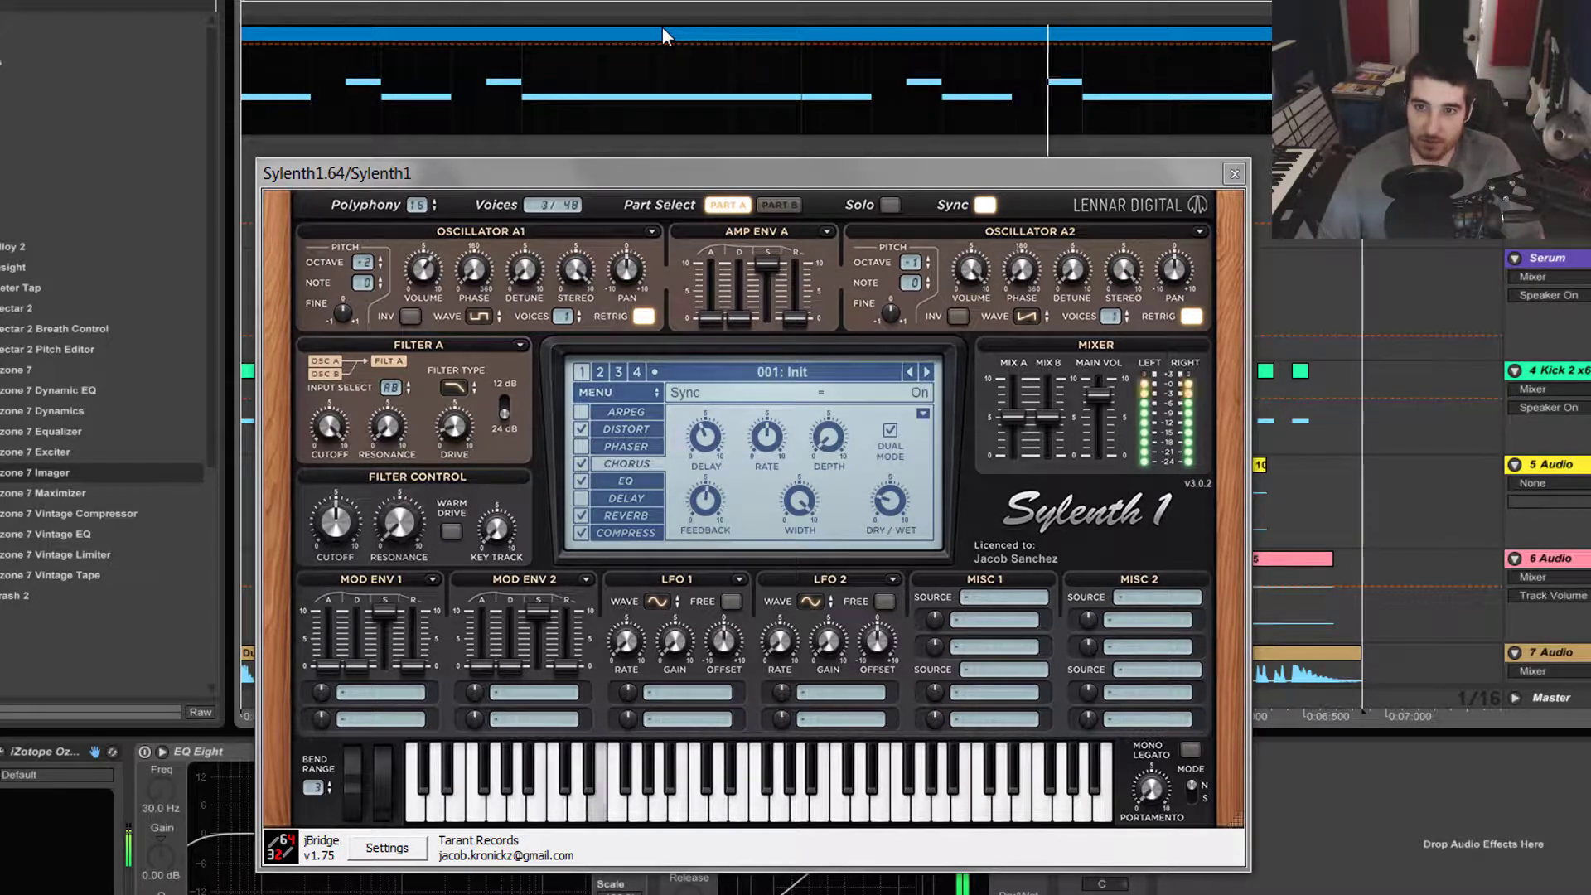
{"action": "key", "text": "space"}
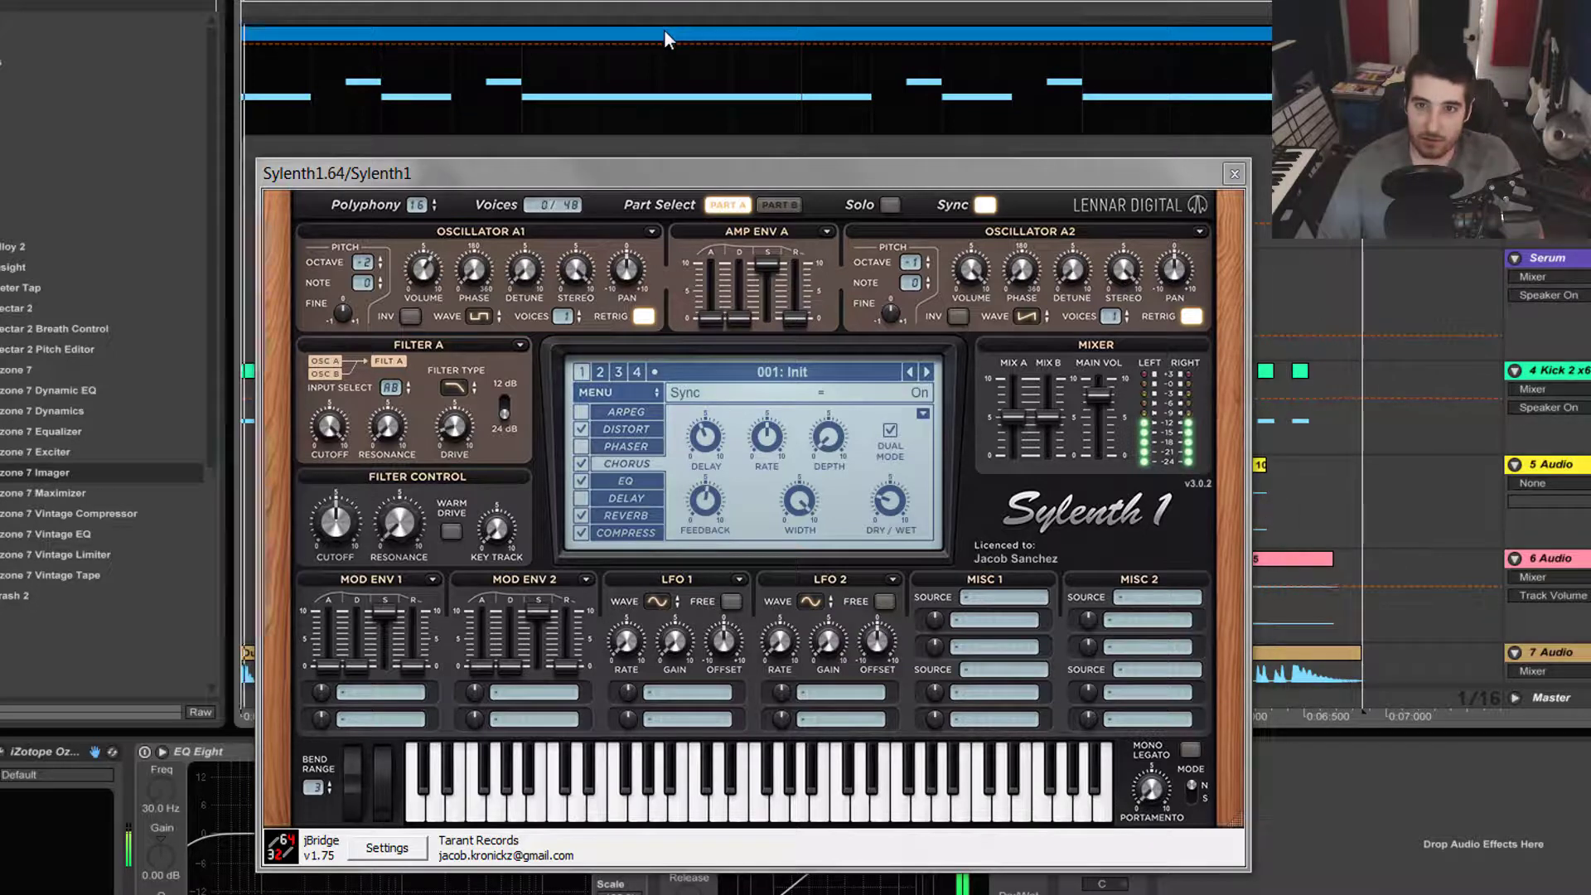
- Display part B and check oscillator B1's waveform choices, keeping it on Saw
{"action": "left_click", "coordinate": [607, 290]}
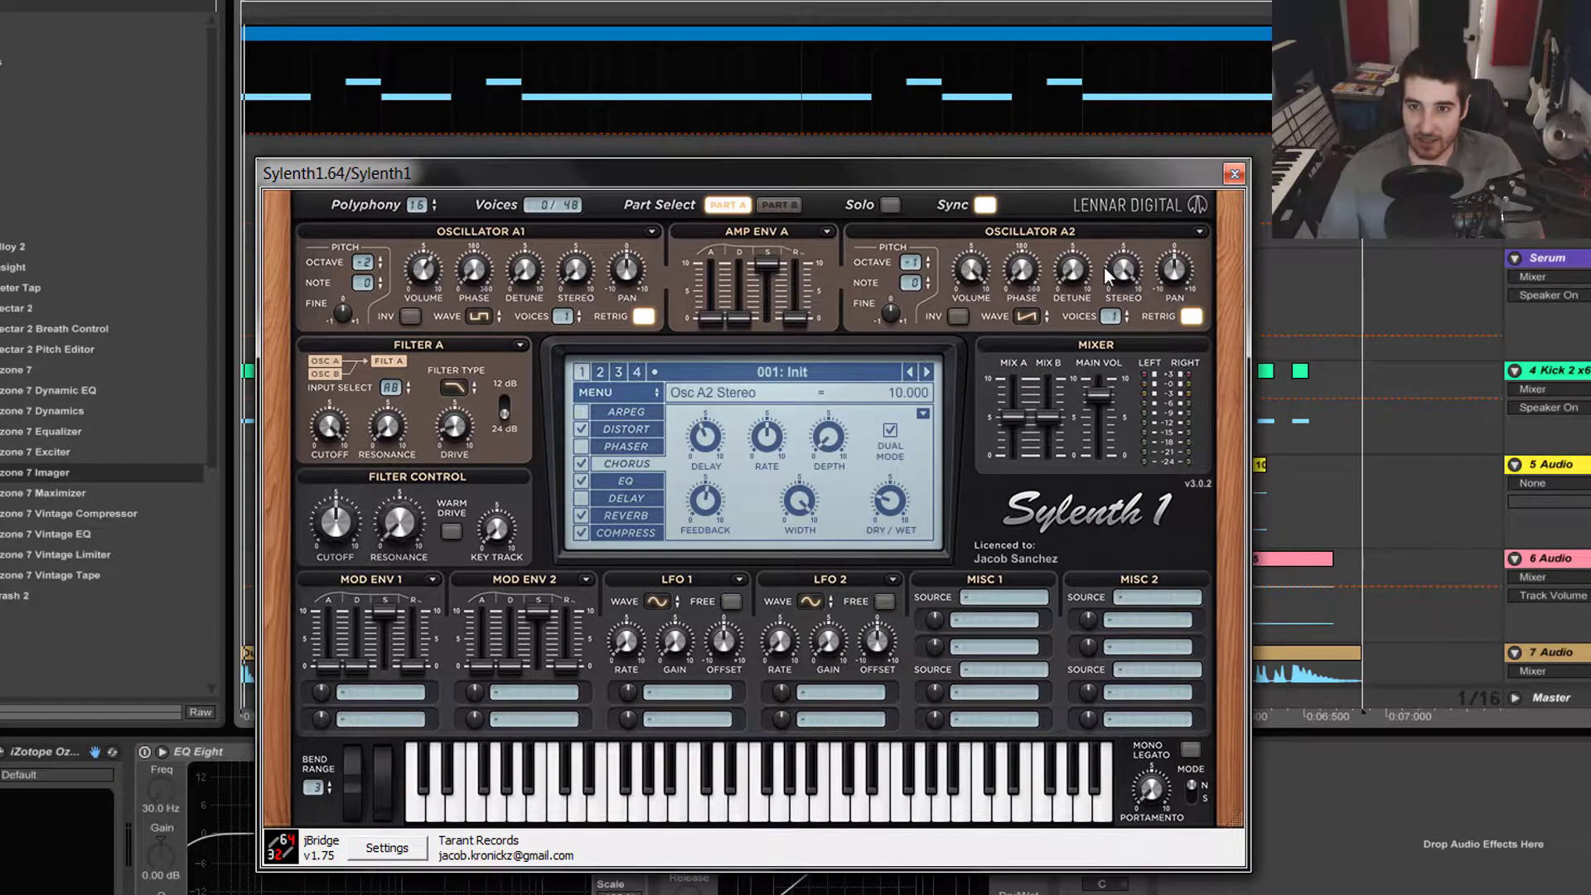
{"action": "left_click", "coordinate": [791, 204]}
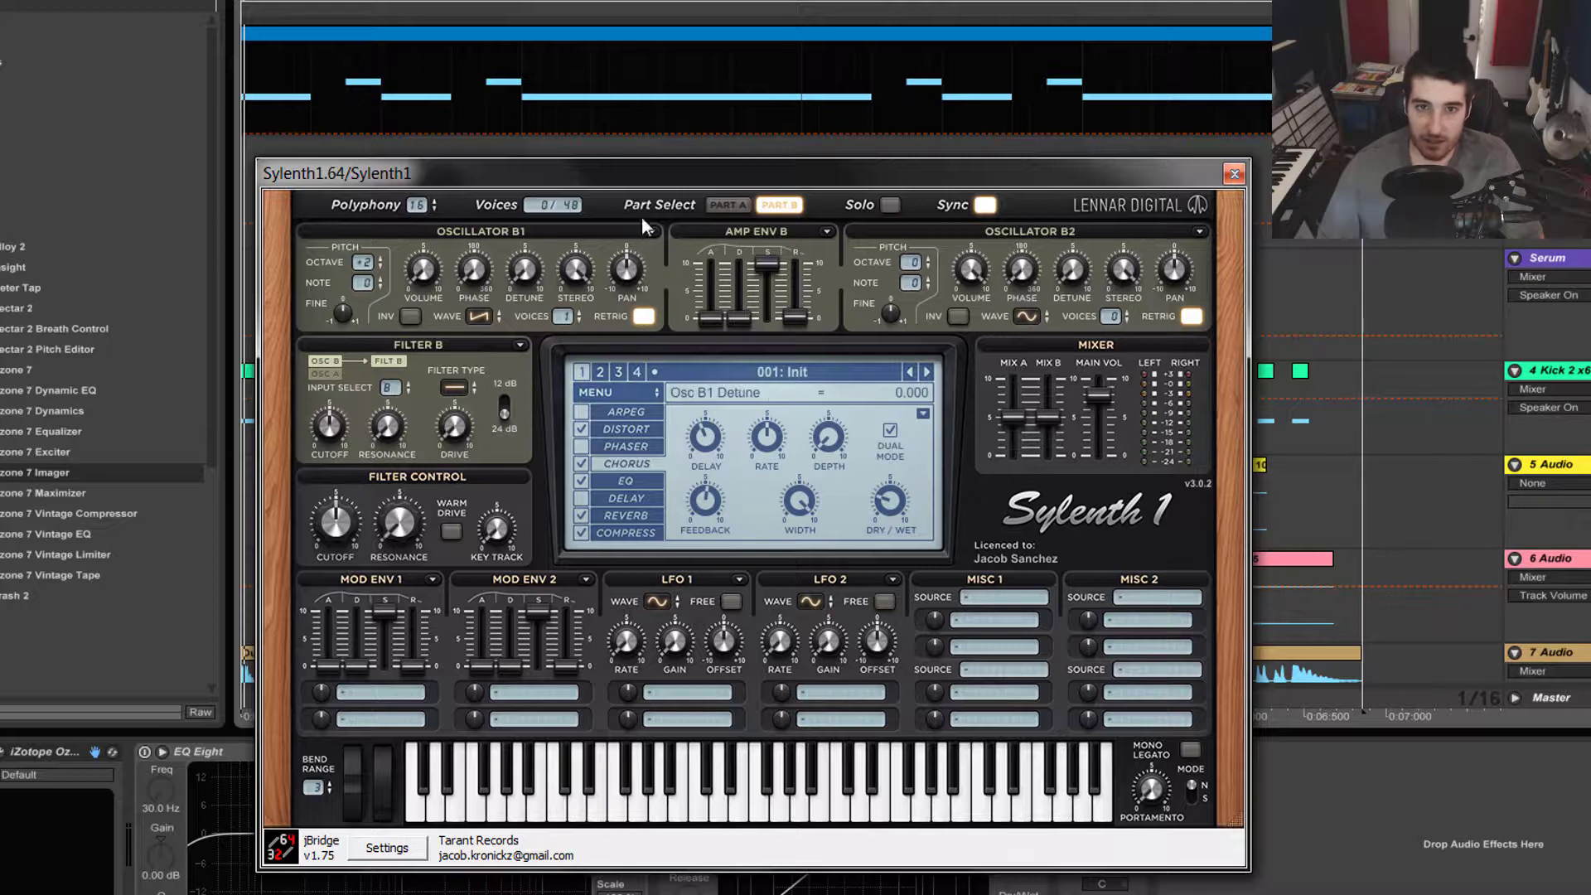
{"action": "left_click", "coordinate": [478, 316]}
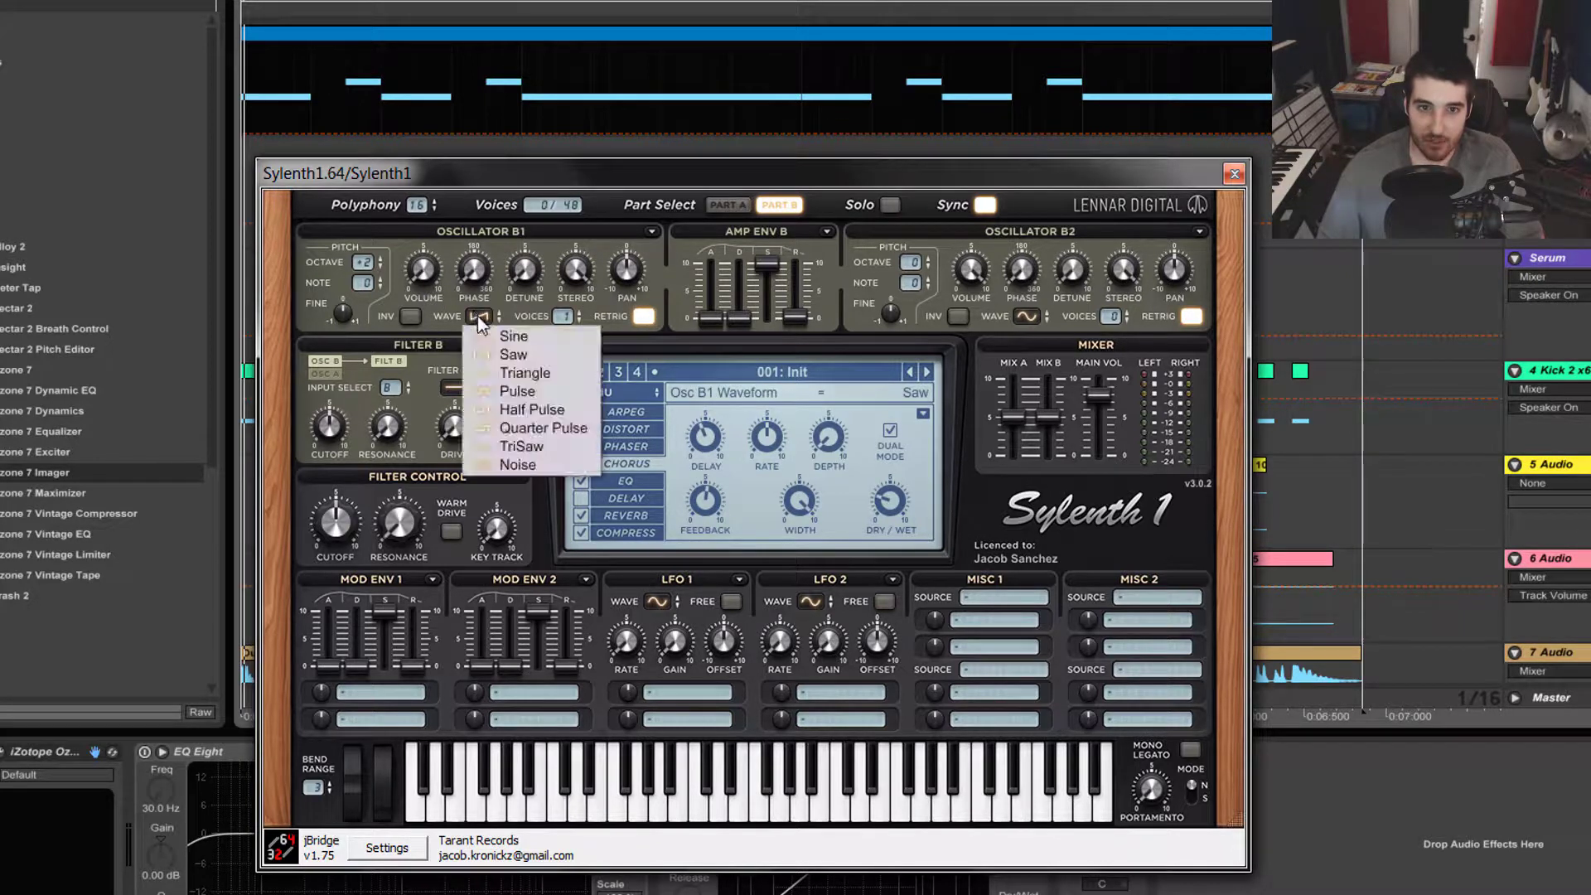
{"action": "left_click", "coordinate": [484, 320]}
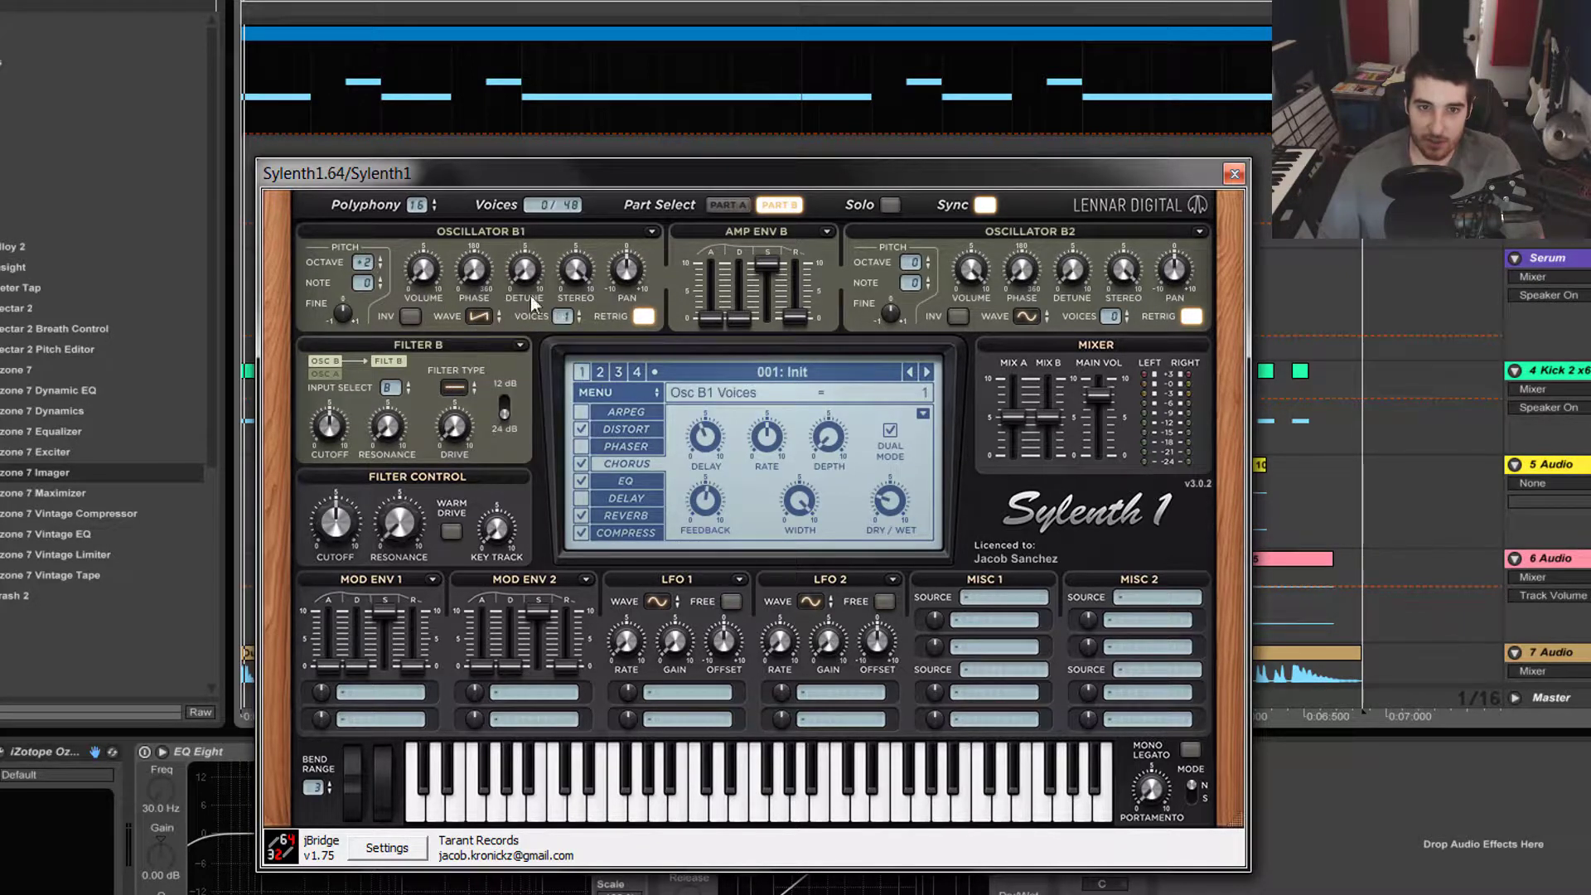
- Set oscillator B1's volume to 6.400 and fine-tune it slightly higher while the bass loop plays
{"action": "left_click_drag", "start_coordinate": [424, 267], "coordinate": [466, 142]}
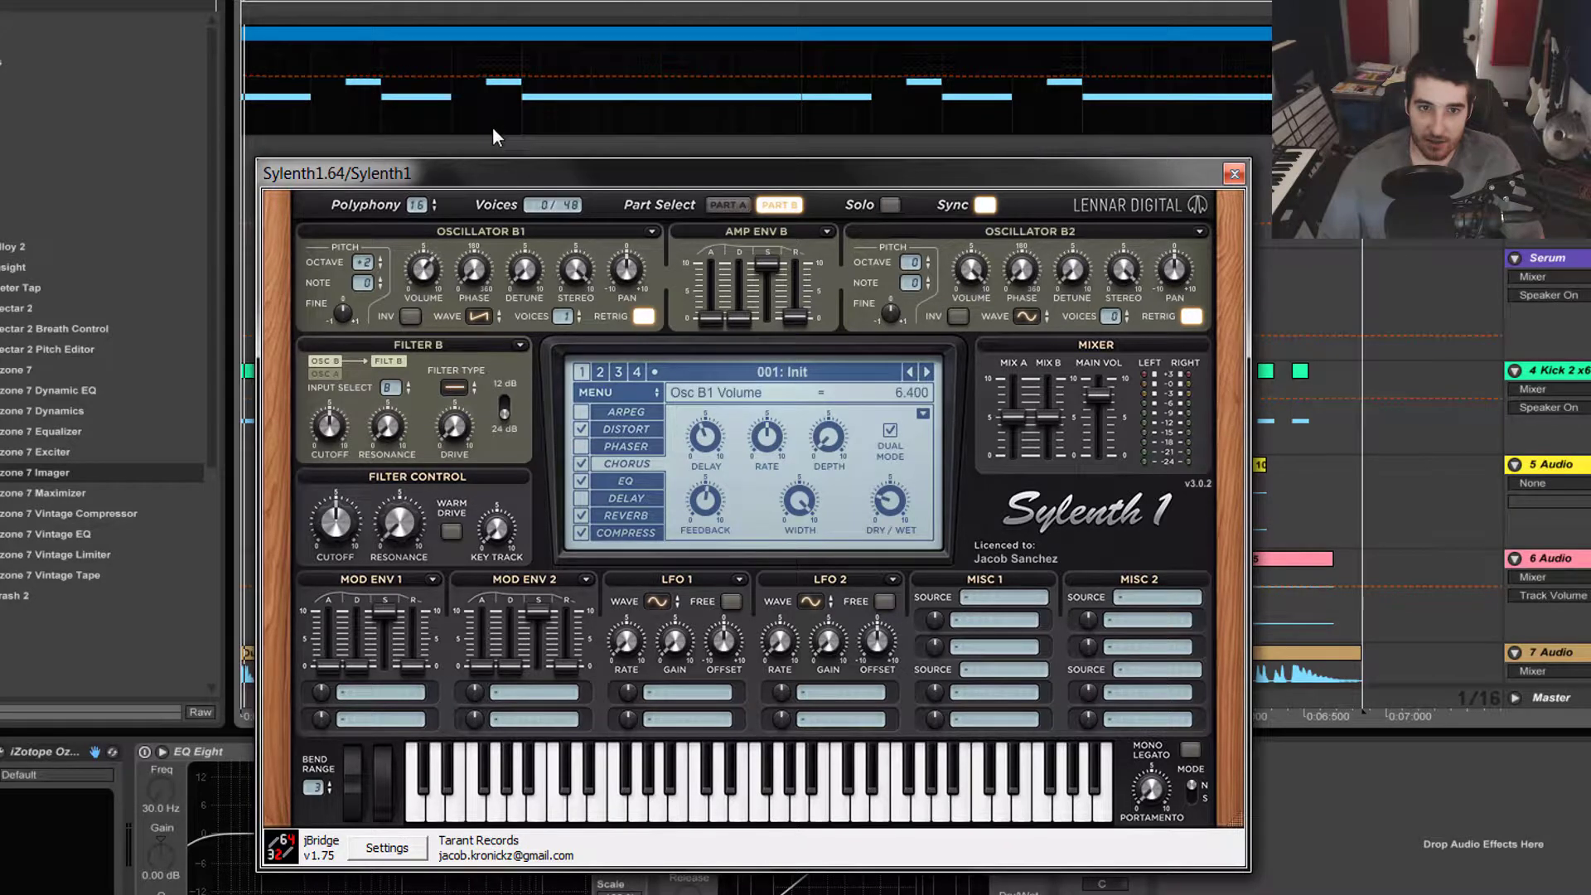
{"action": "left_click", "coordinate": [551, 33]}
{"action": "key", "text": "space"}
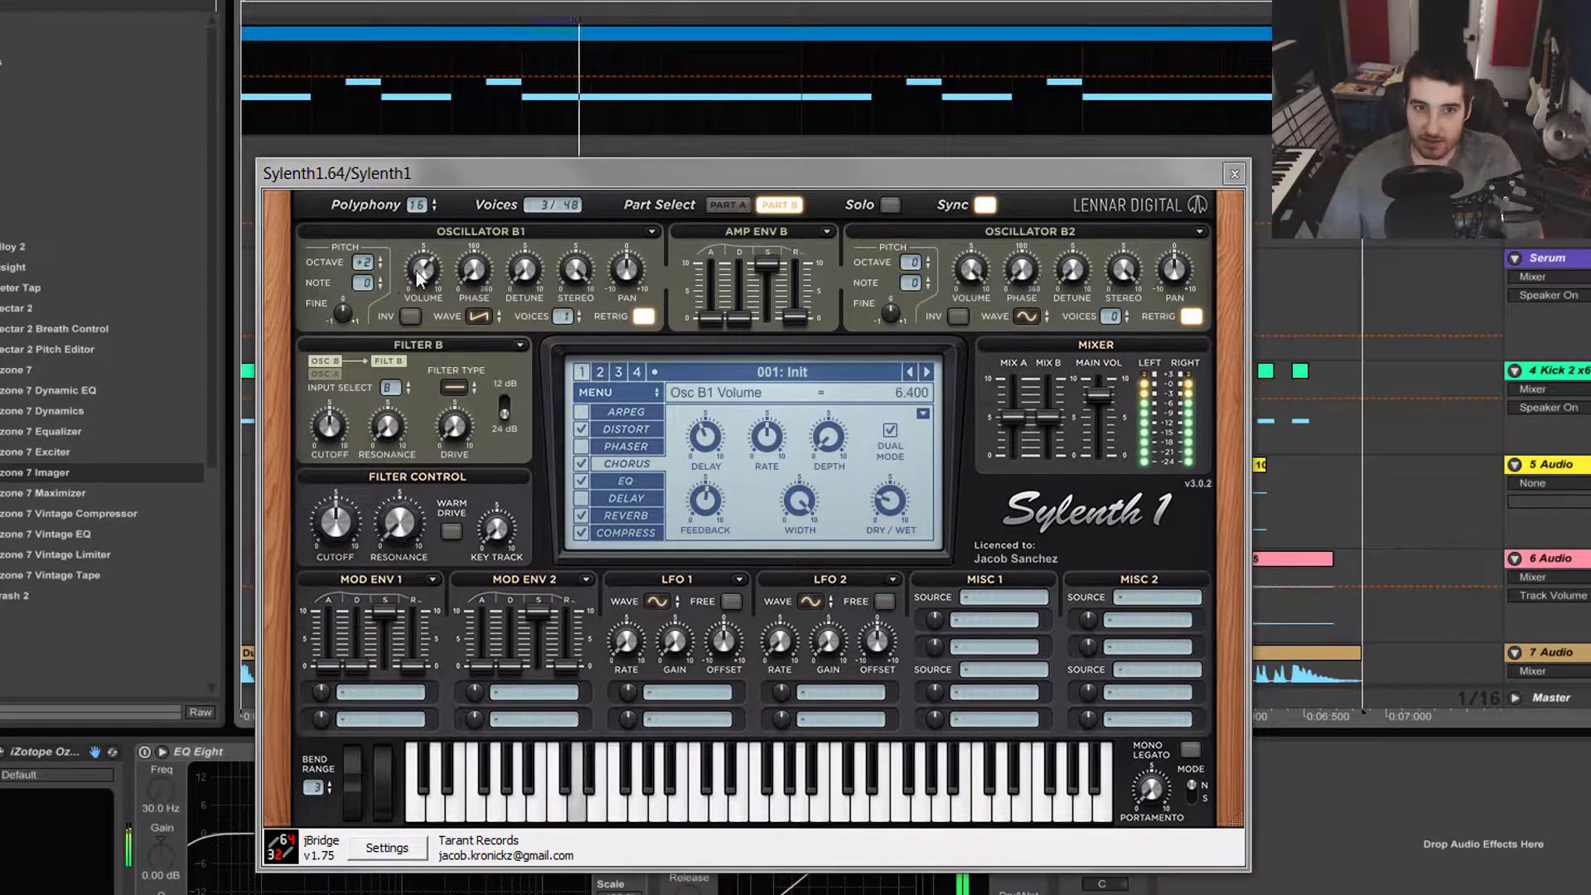
{"action": "left_click_drag", "start_coordinate": [425, 273], "coordinate": [427, 266]}
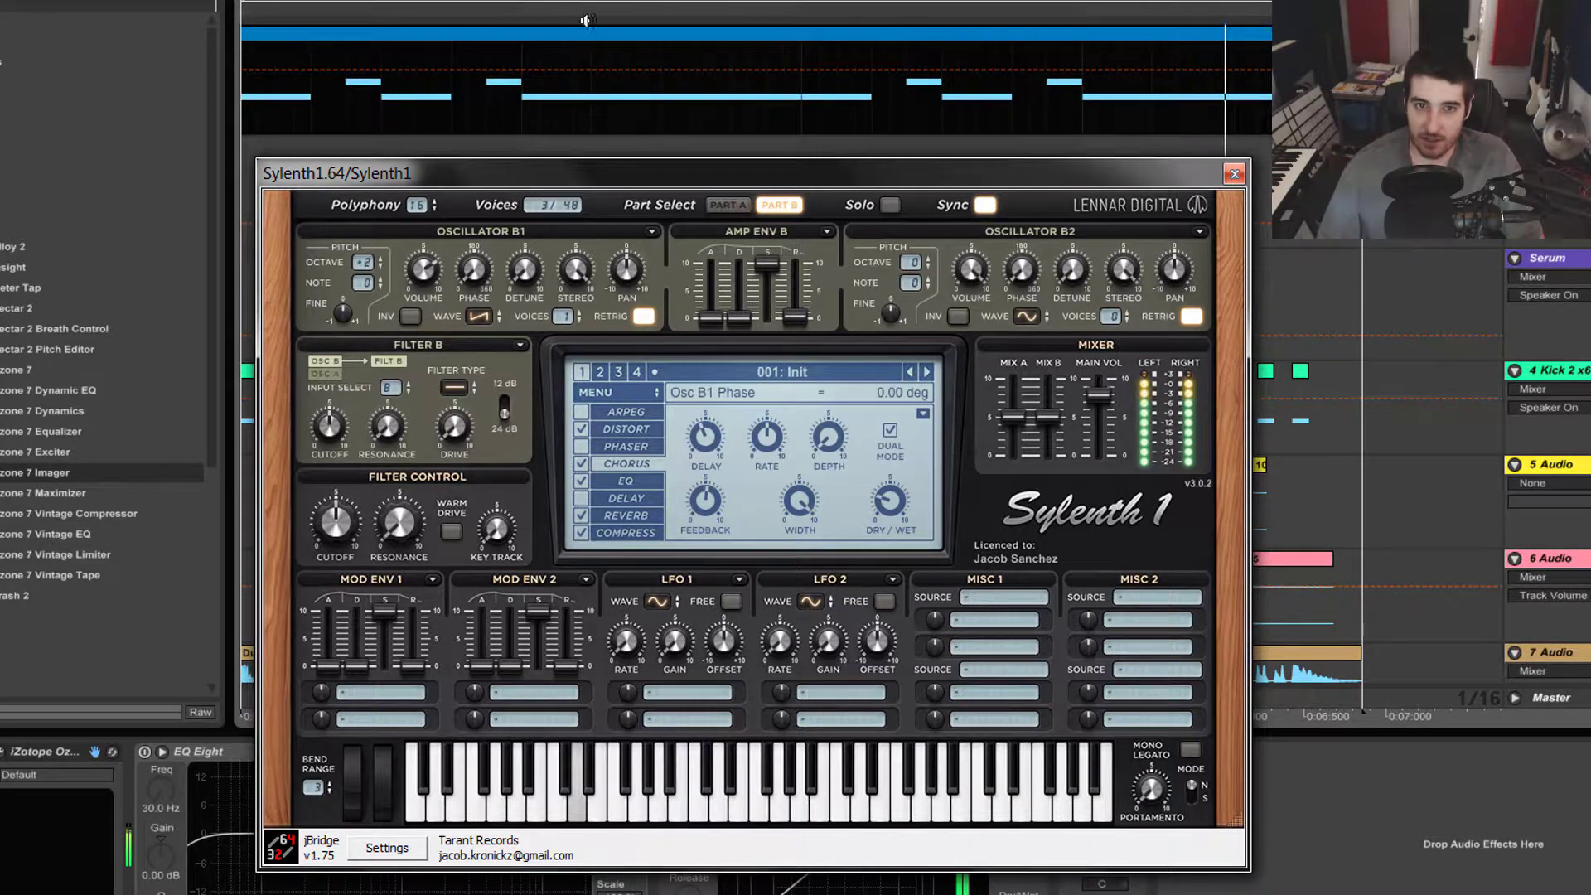
{"action": "left_click", "coordinate": [589, 31]}
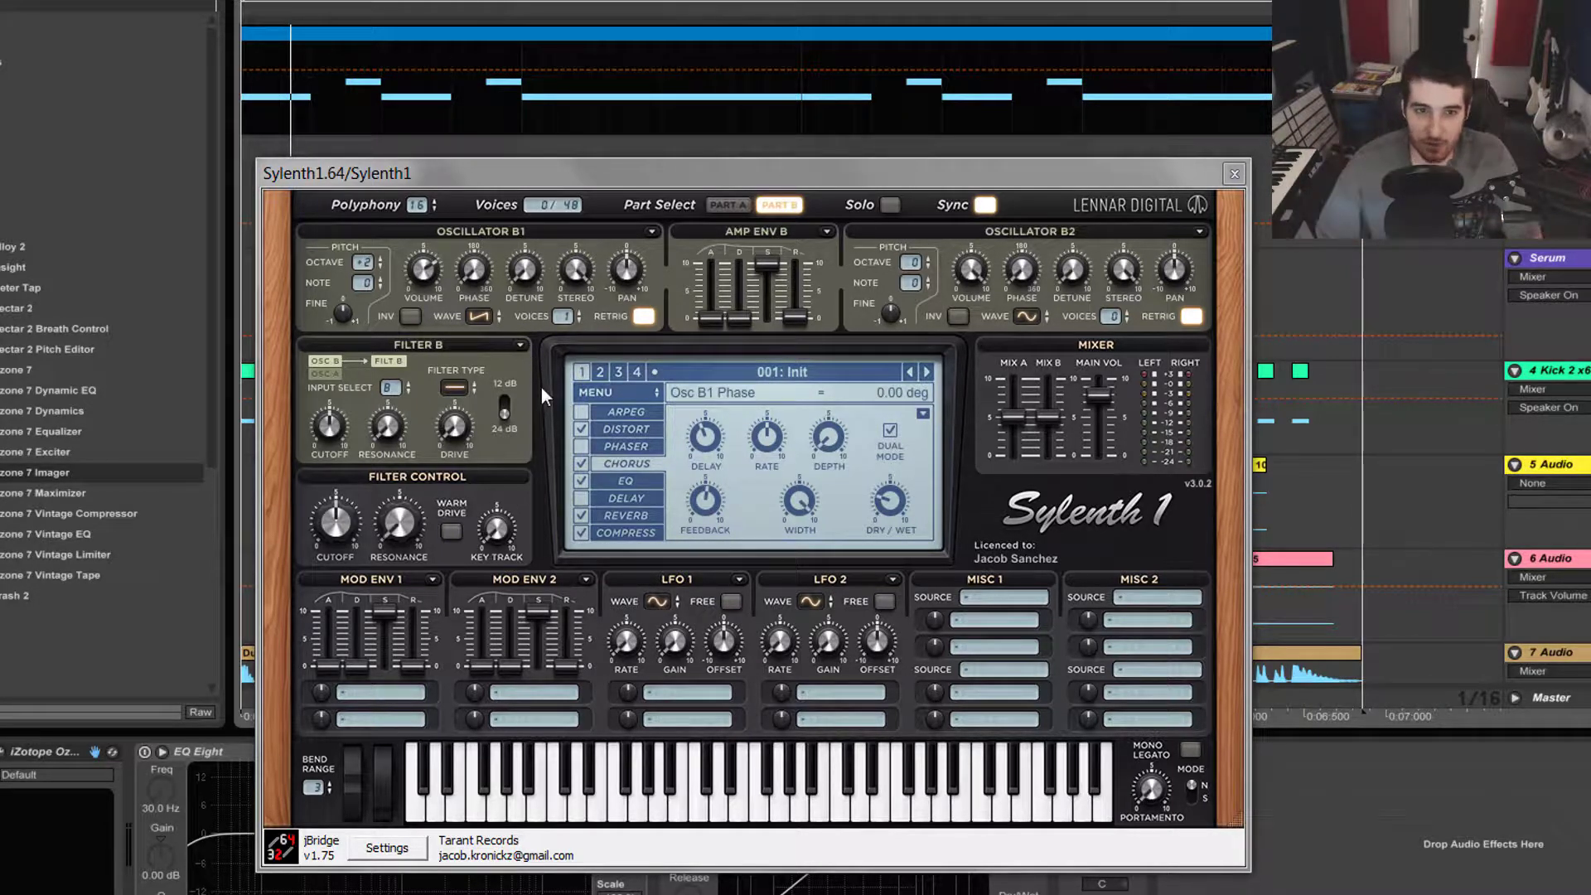
- Return to part A and review its lowpass filter's cutoff and resonance while playing the loop
{"action": "left_click", "coordinate": [726, 207]}
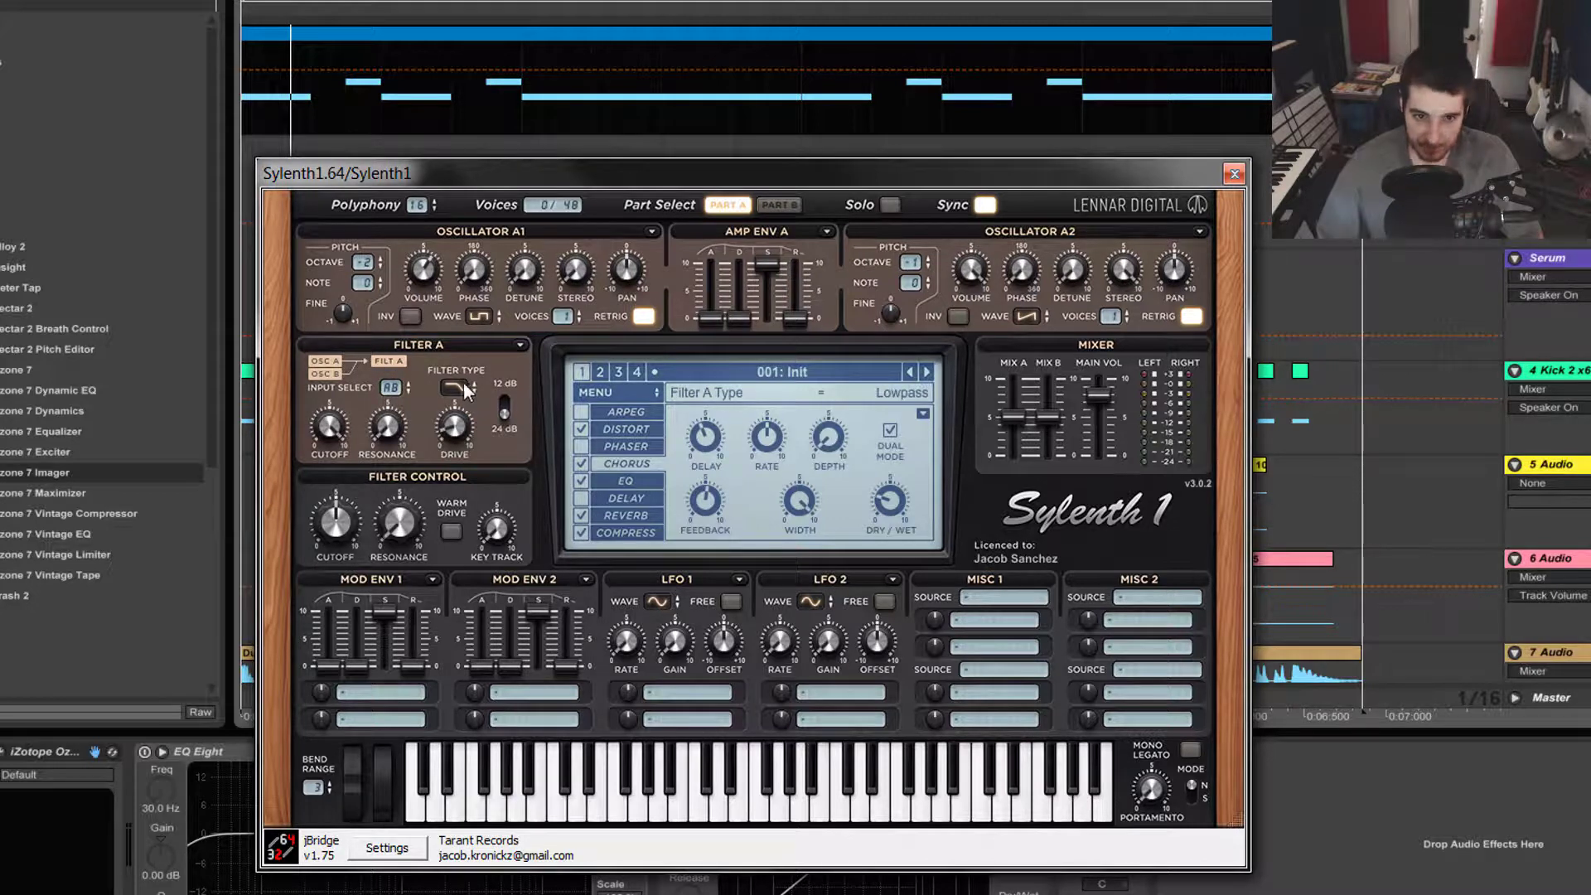
{"action": "left_click_drag", "start_coordinate": [326, 427], "coordinate": [367, 579]}
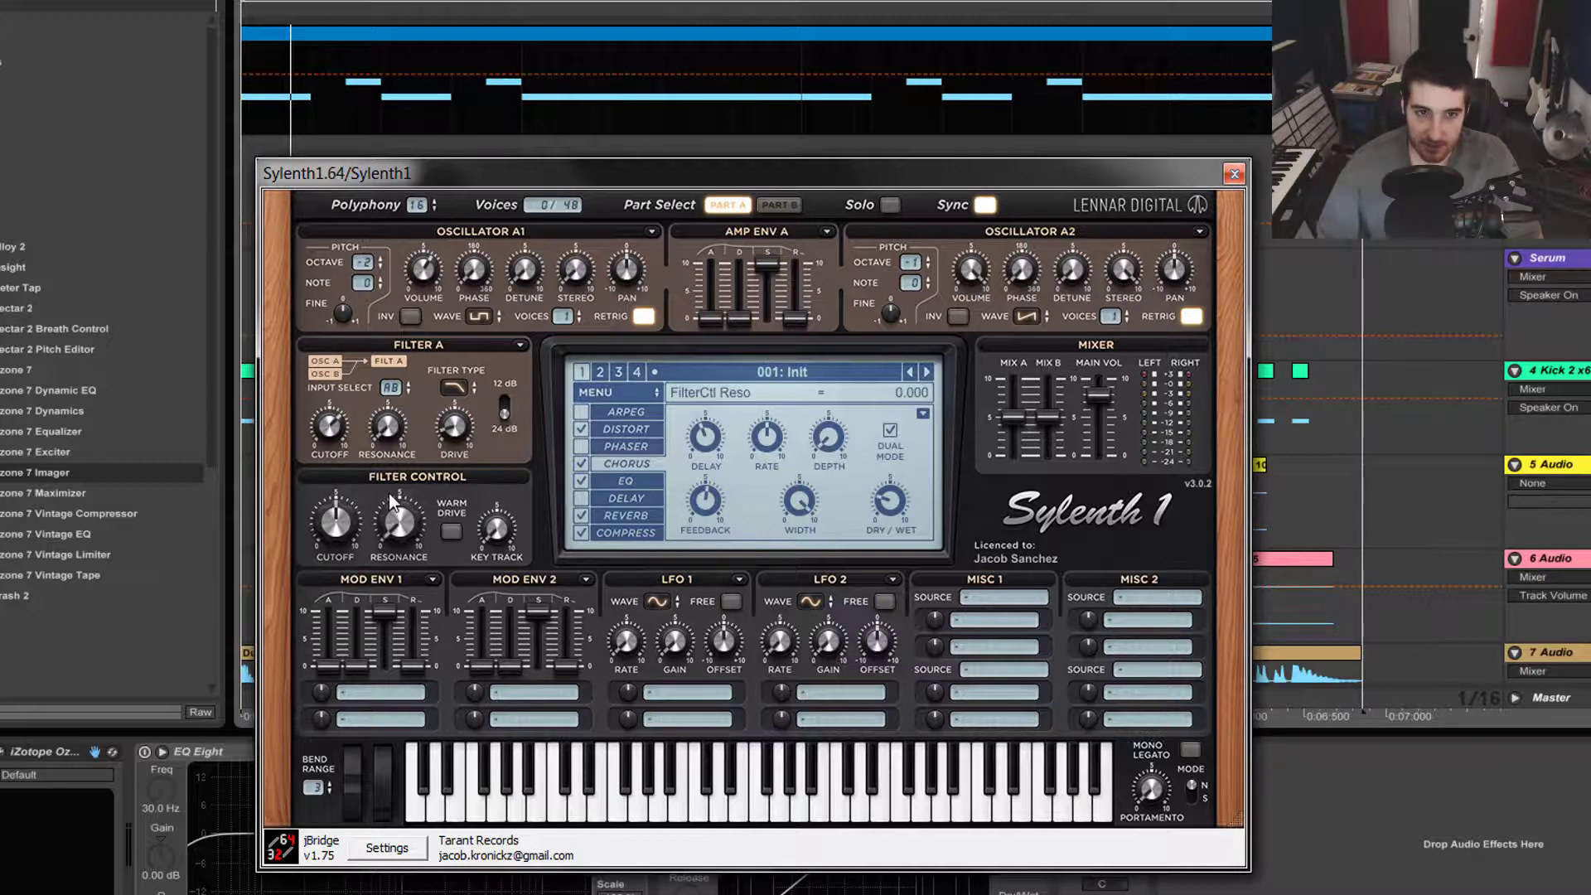
{"action": "key", "text": "space"}
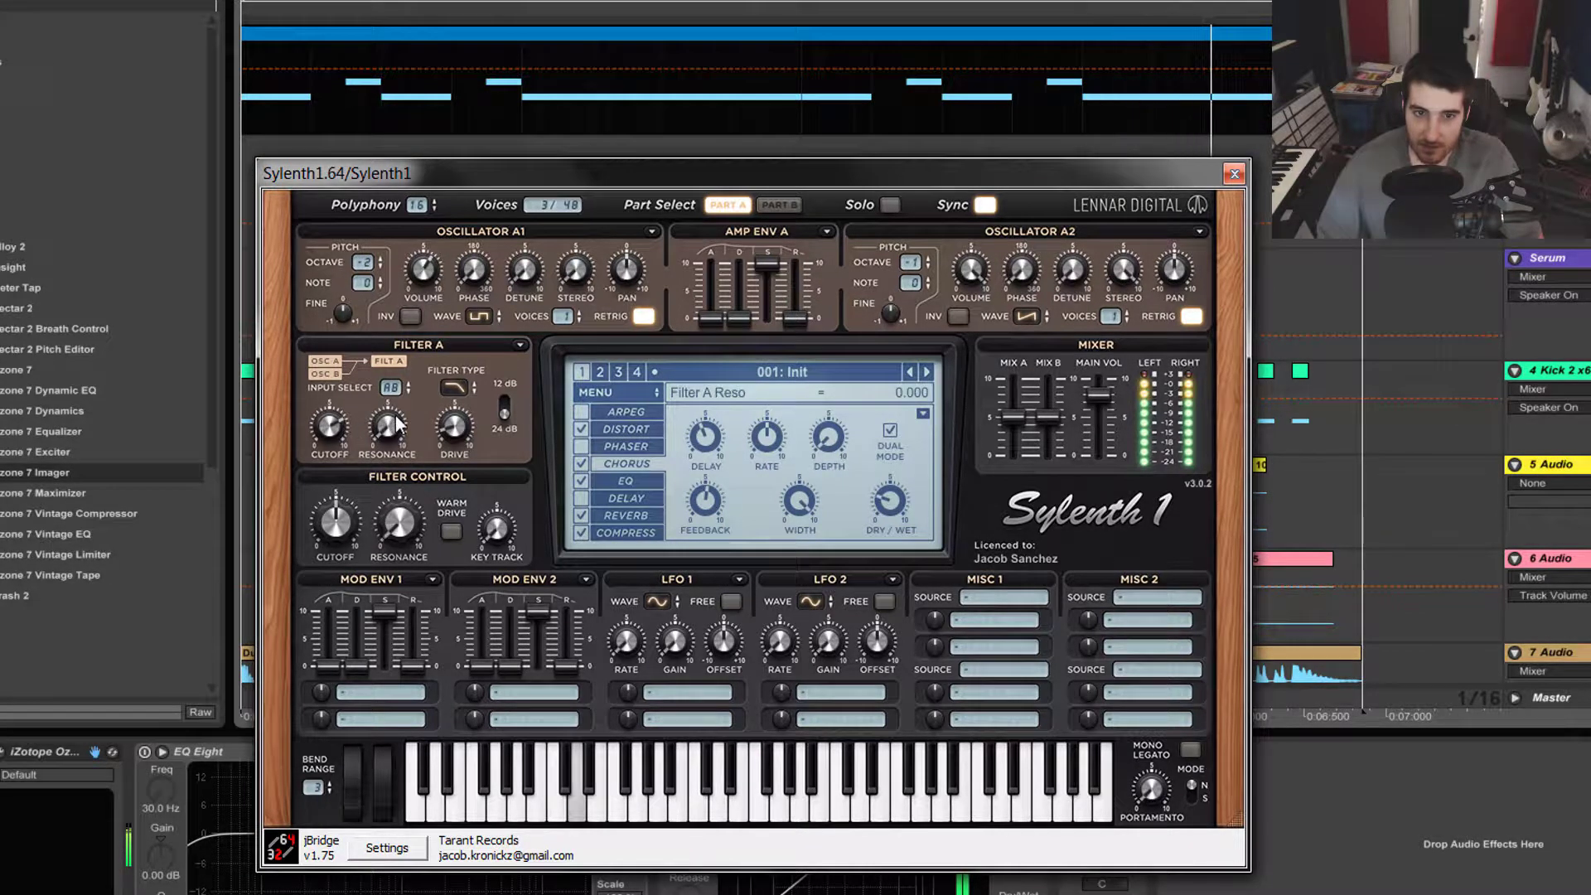
{"action": "left_click", "coordinate": [638, 22]}
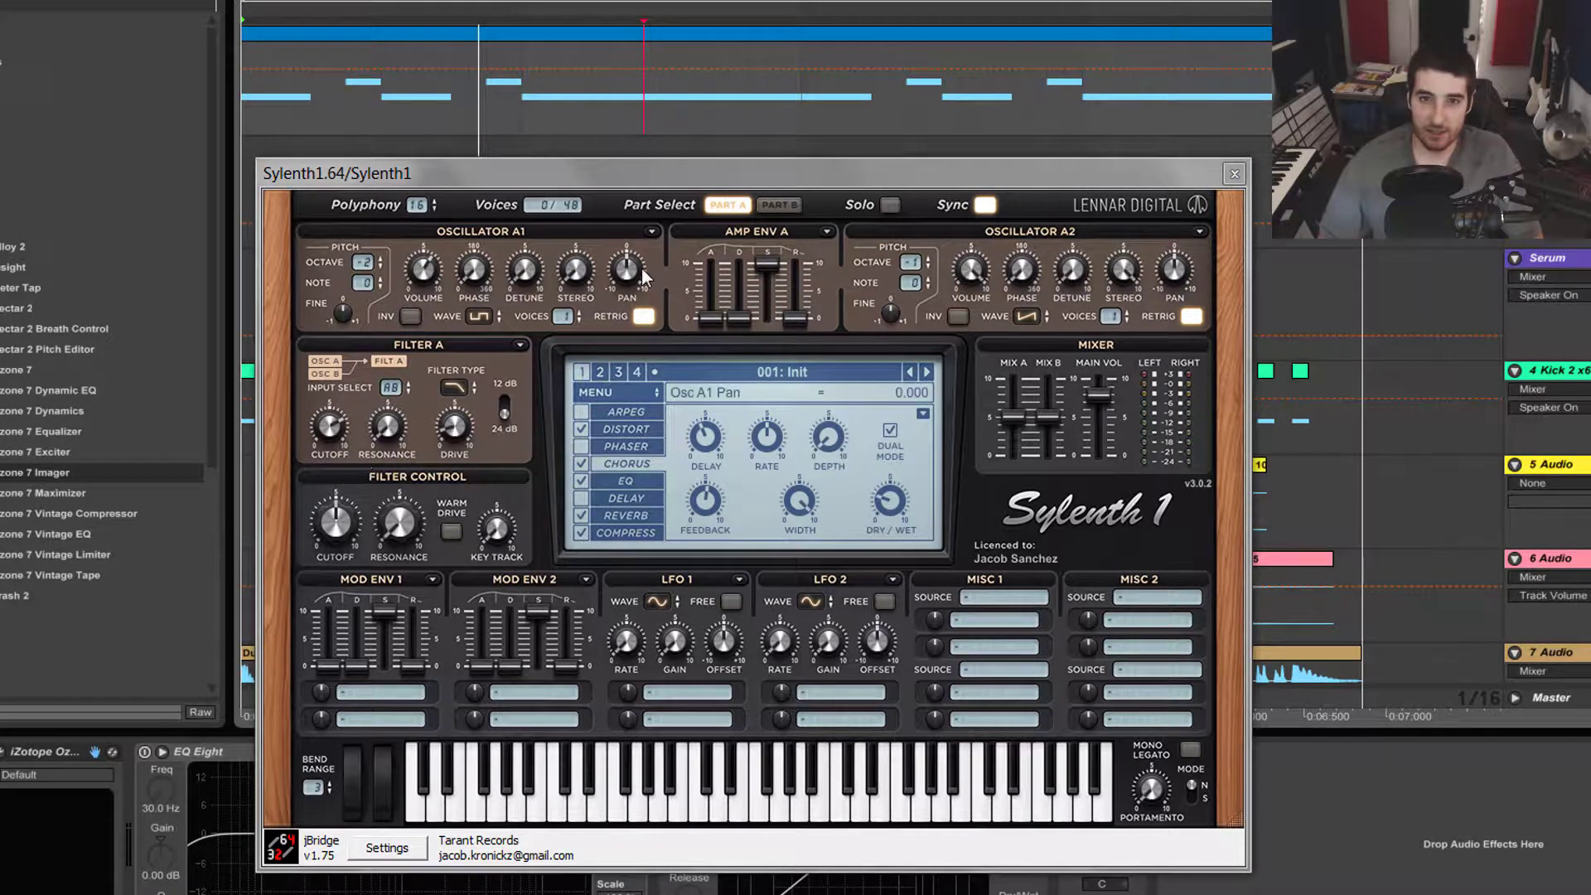
- Turn off the compressor, reverb, EQ, chorus and distortion effects and play the loop dry
{"action": "left_click", "coordinate": [583, 534]}
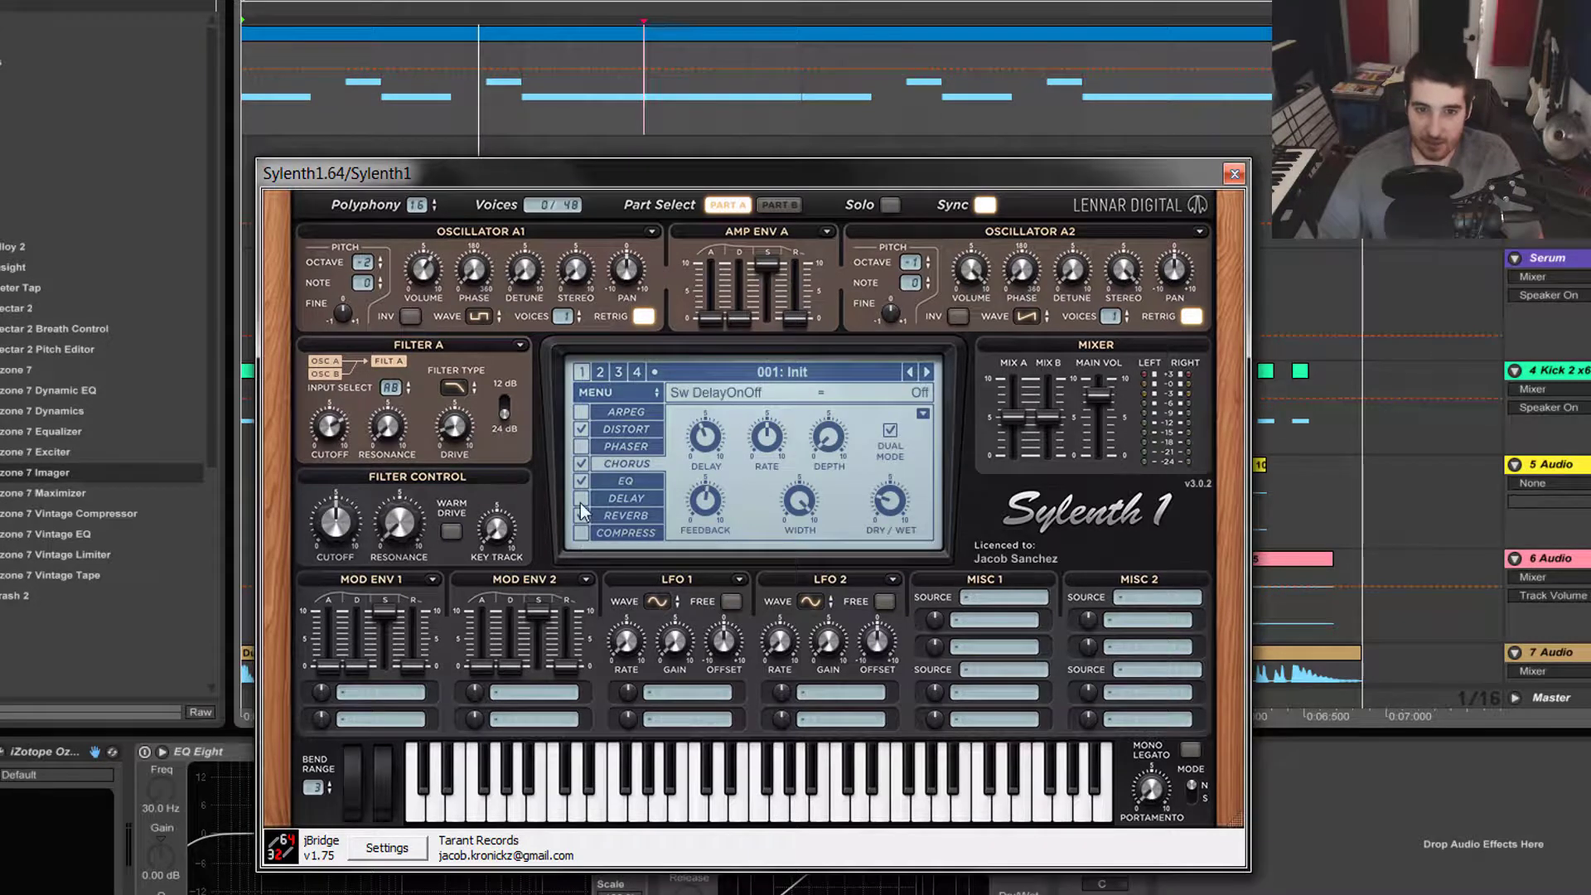
{"action": "left_click", "coordinate": [584, 478]}
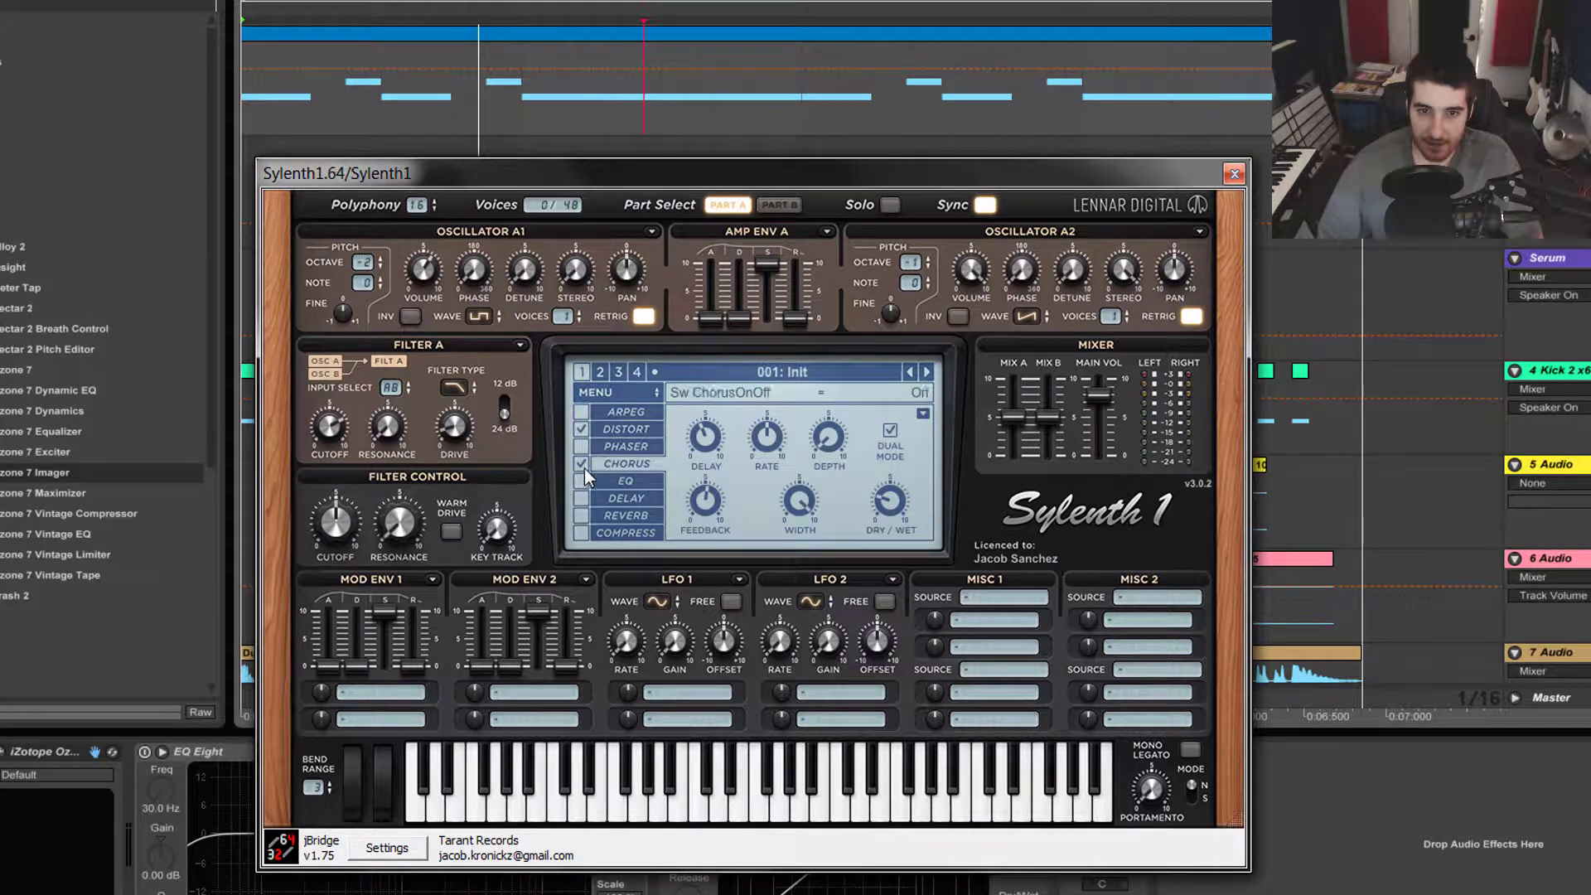
{"action": "left_click", "coordinate": [578, 467]}
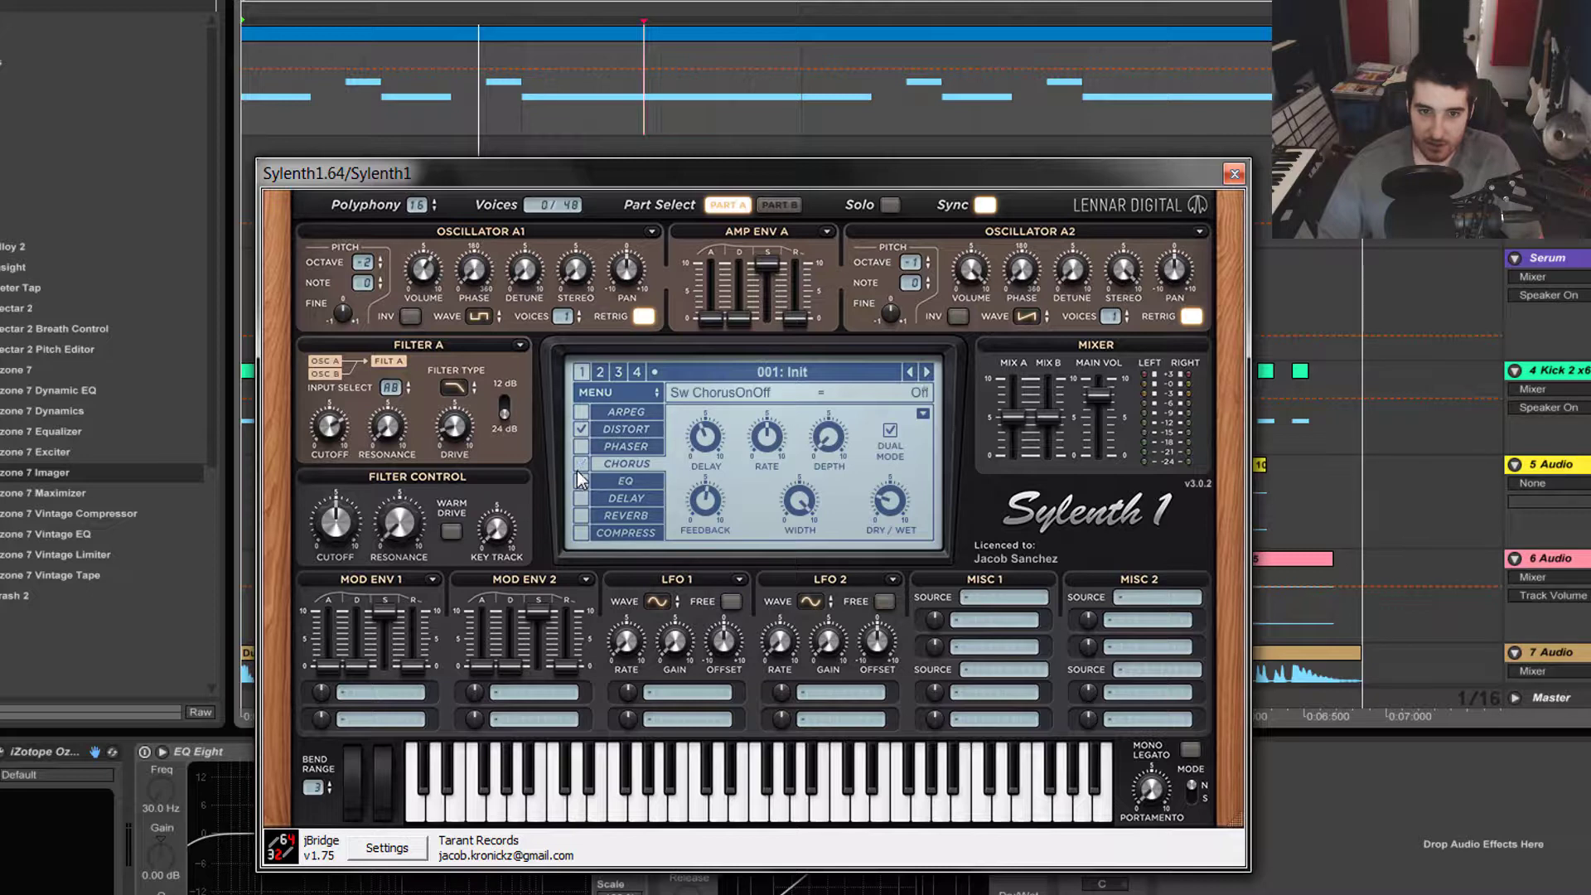
{"action": "left_click", "coordinate": [582, 430]}
{"action": "left_click", "coordinate": [582, 411]}
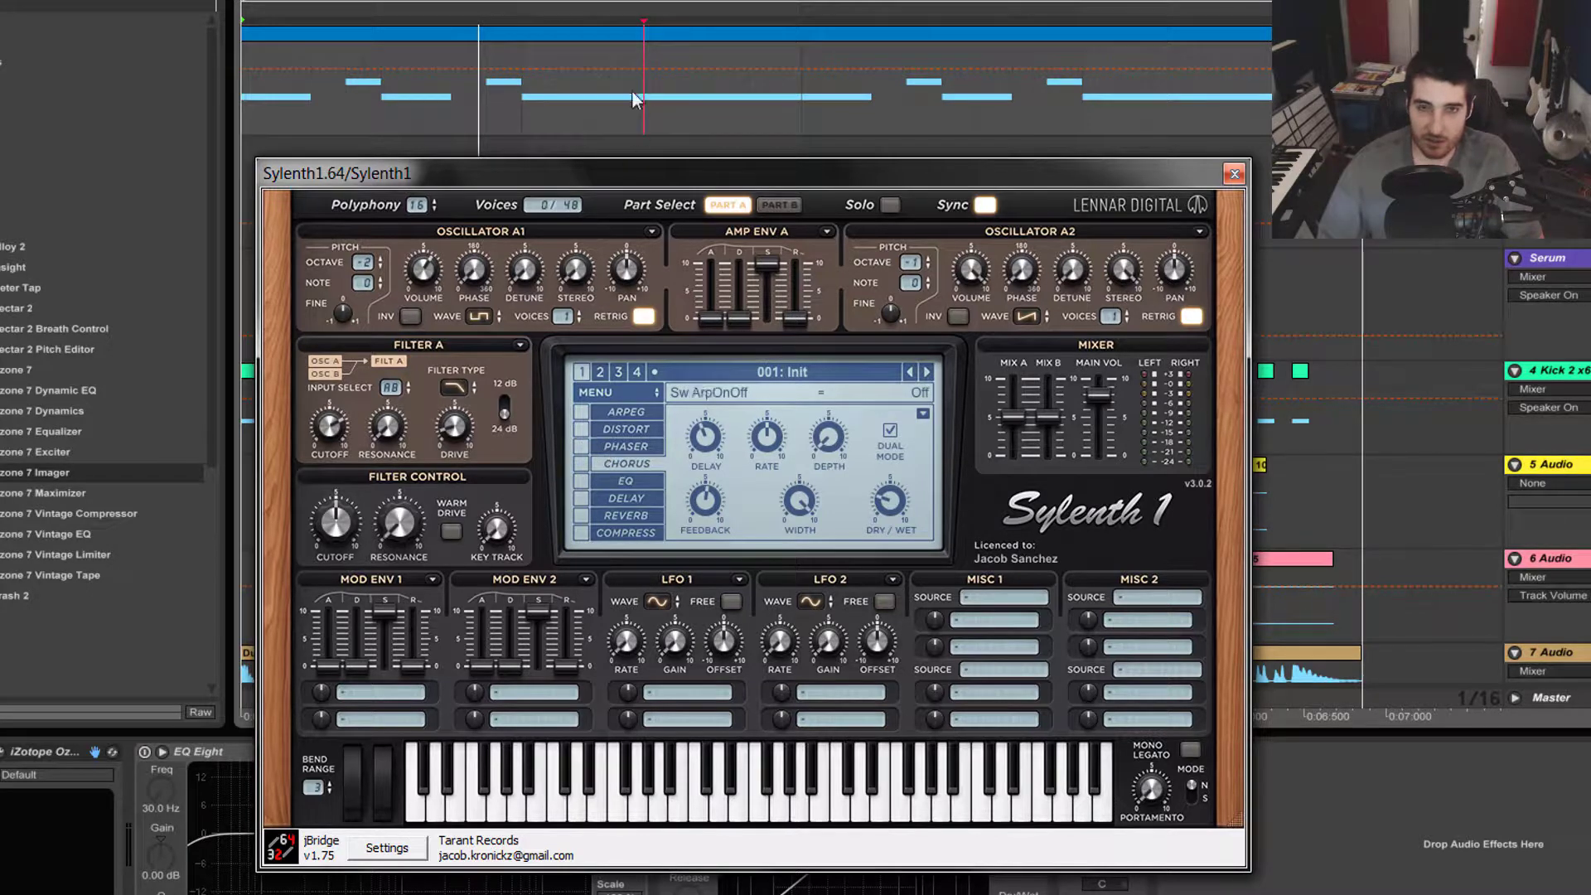
{"action": "left_click", "coordinate": [639, 27]}
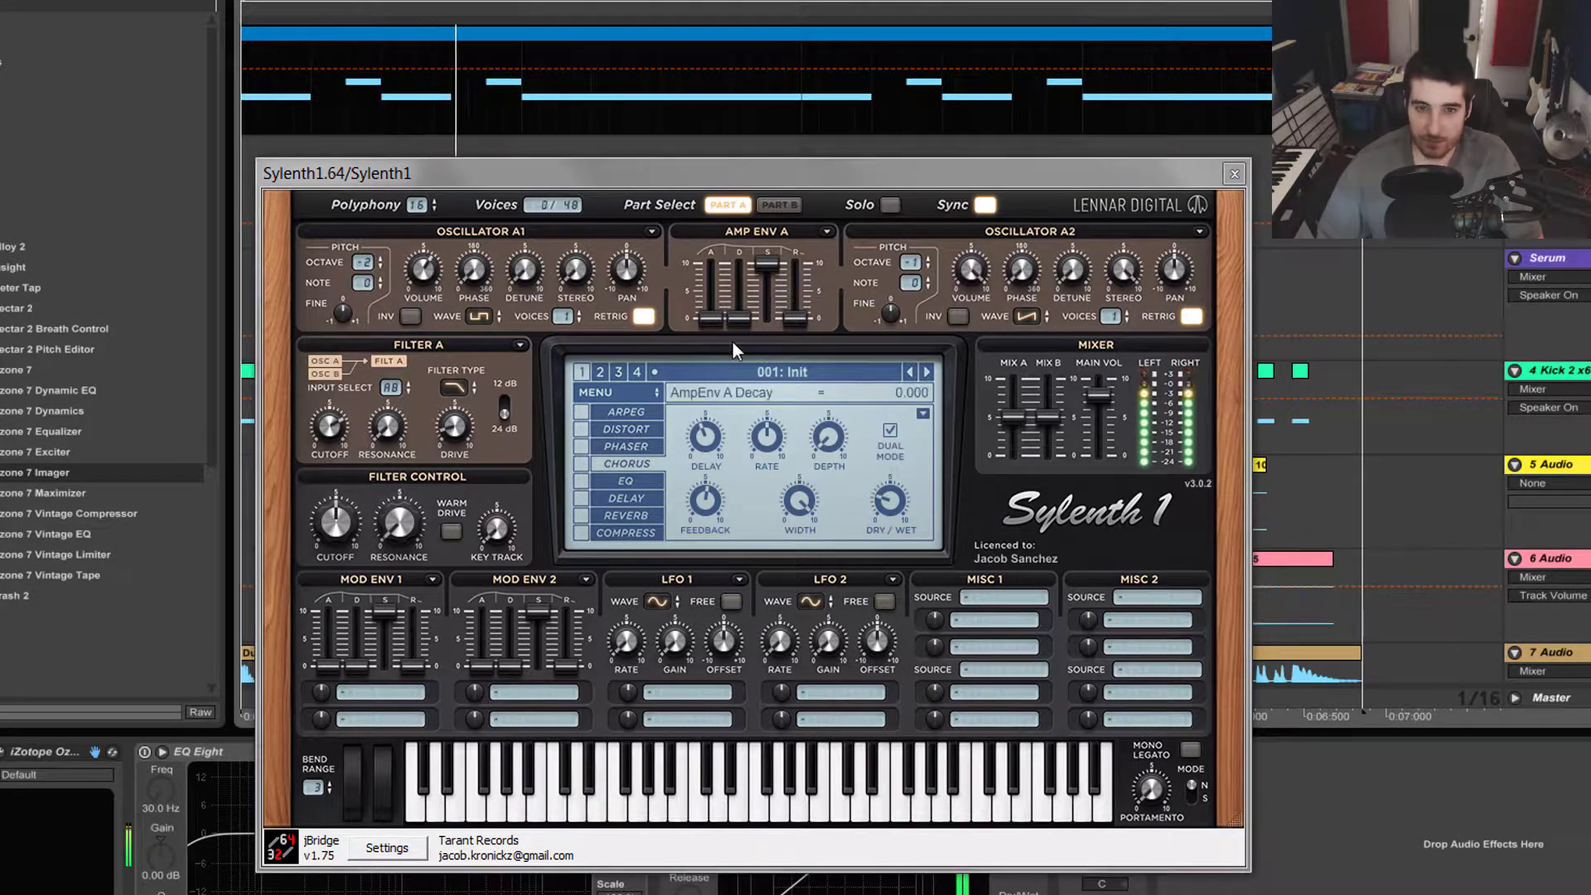
- Stop playback, turn on the Clip distortion effect, and play the bass loop through it
{"action": "key", "text": "space"}
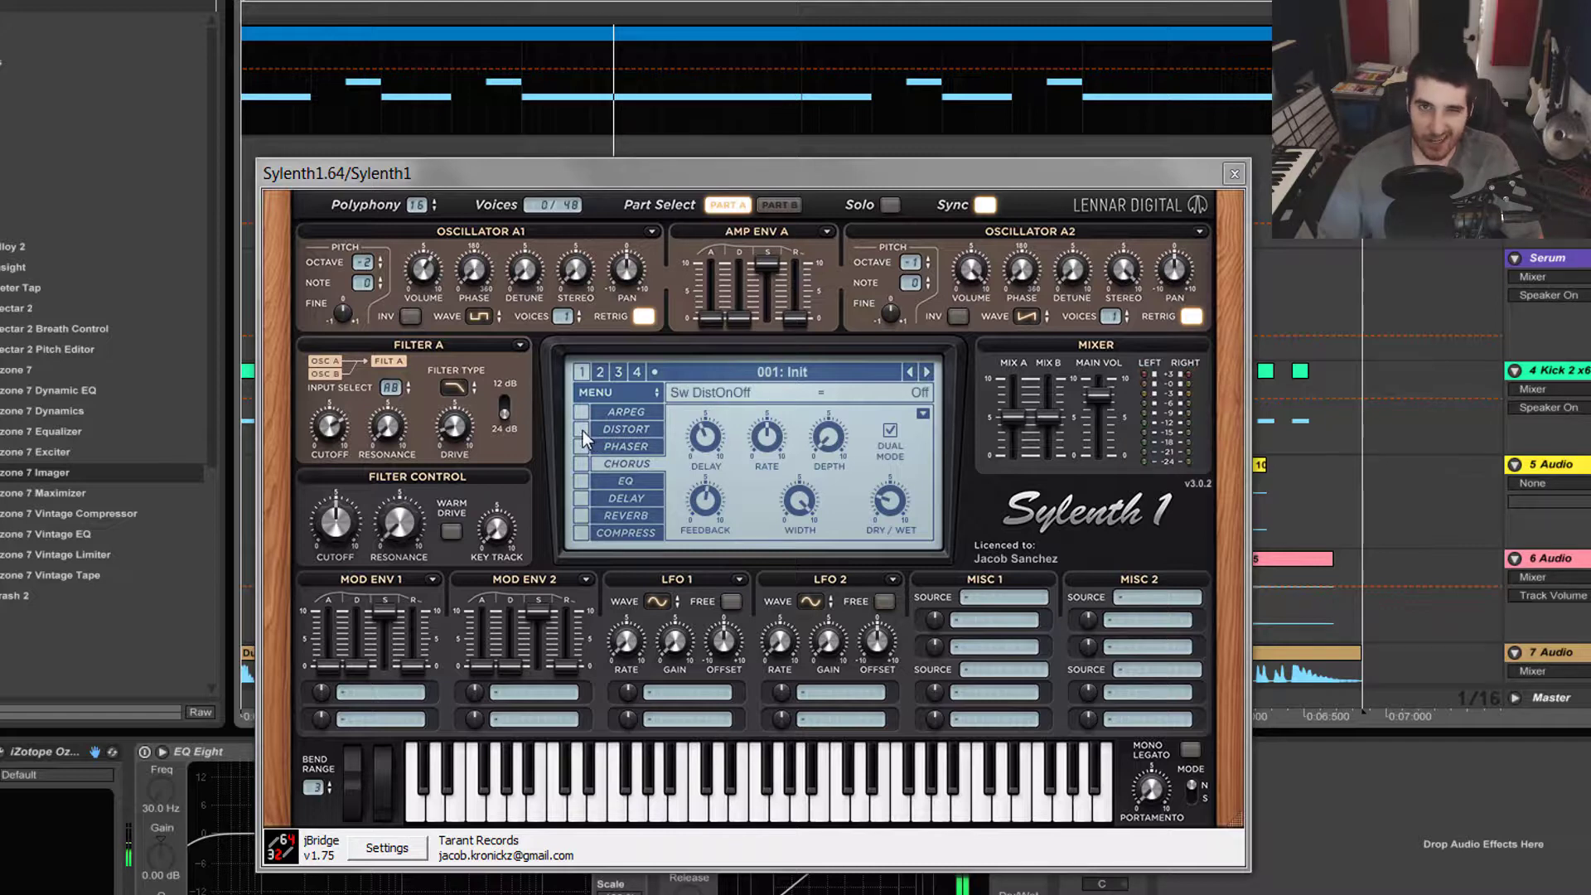
{"action": "left_click", "coordinate": [580, 430]}
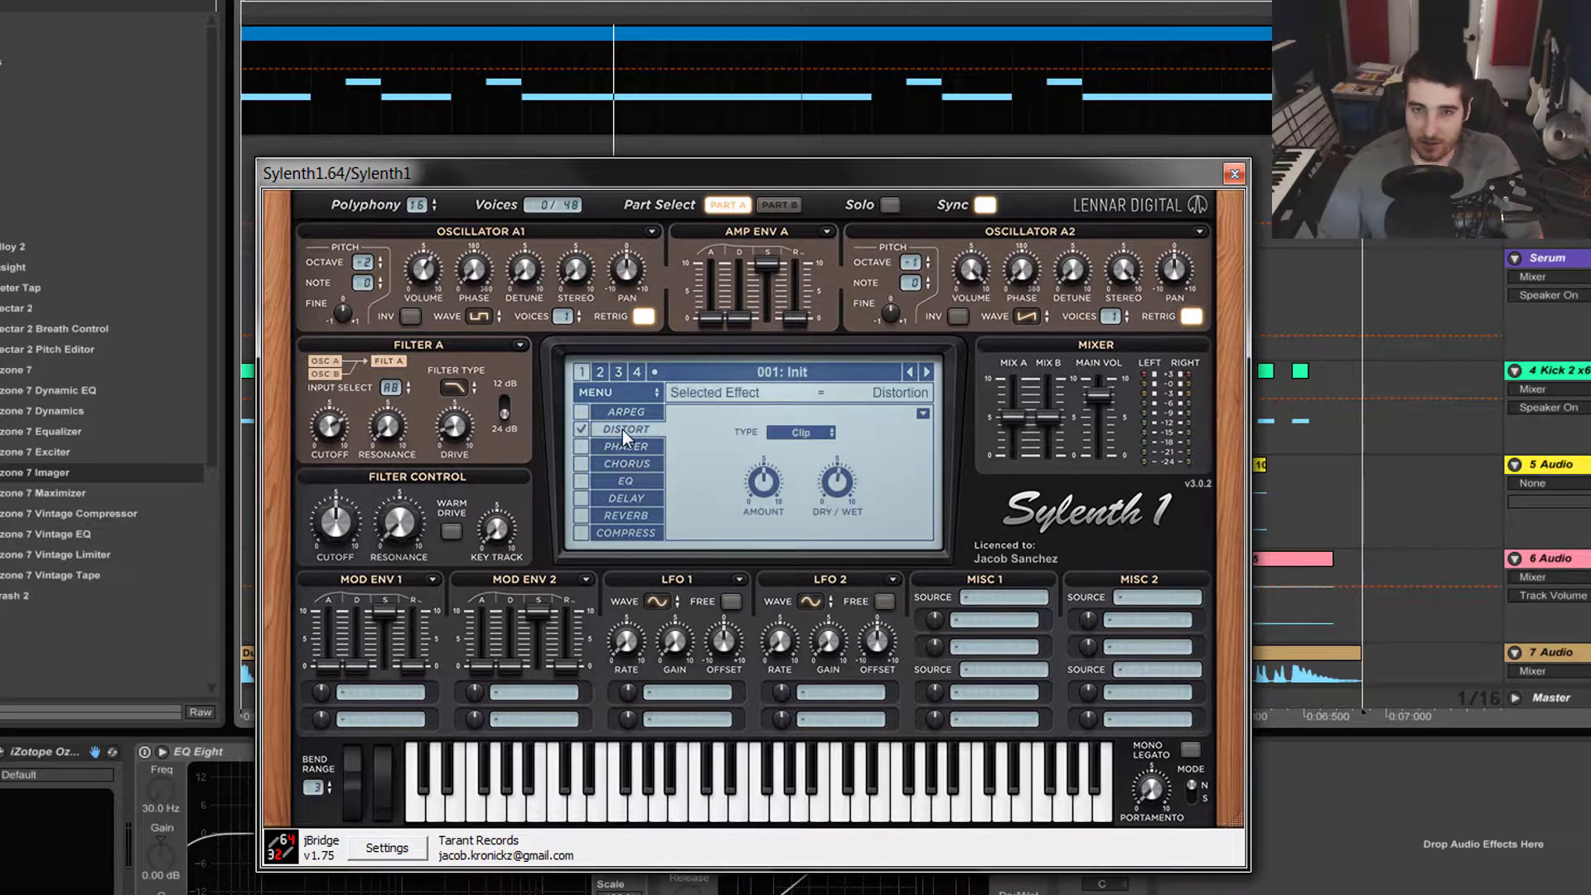
{"action": "left_click", "coordinate": [644, 36]}
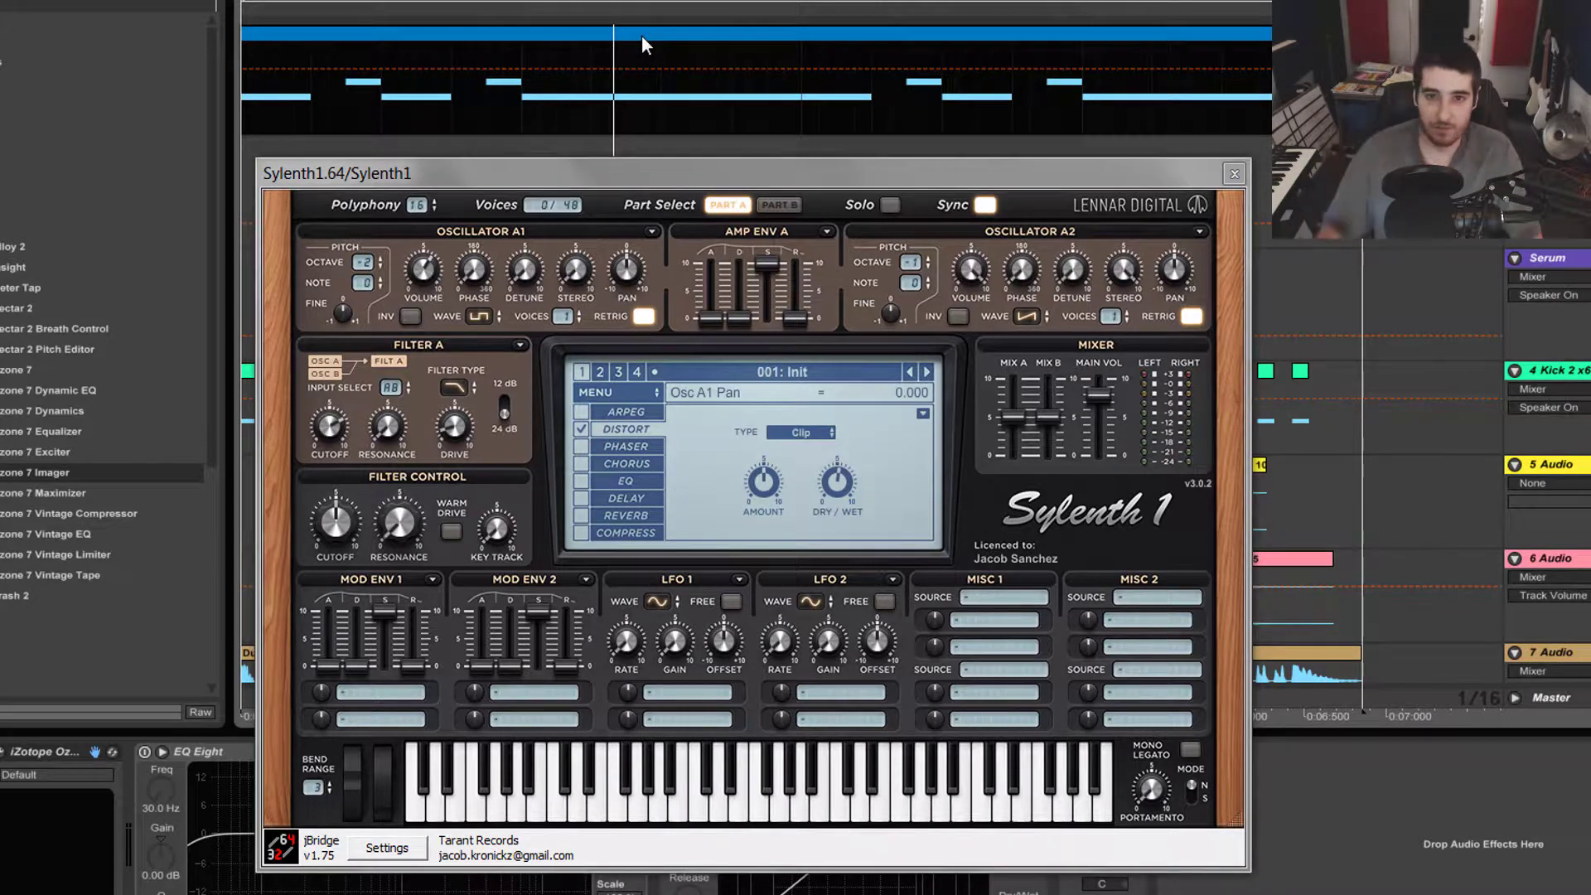
{"action": "key", "text": "space"}
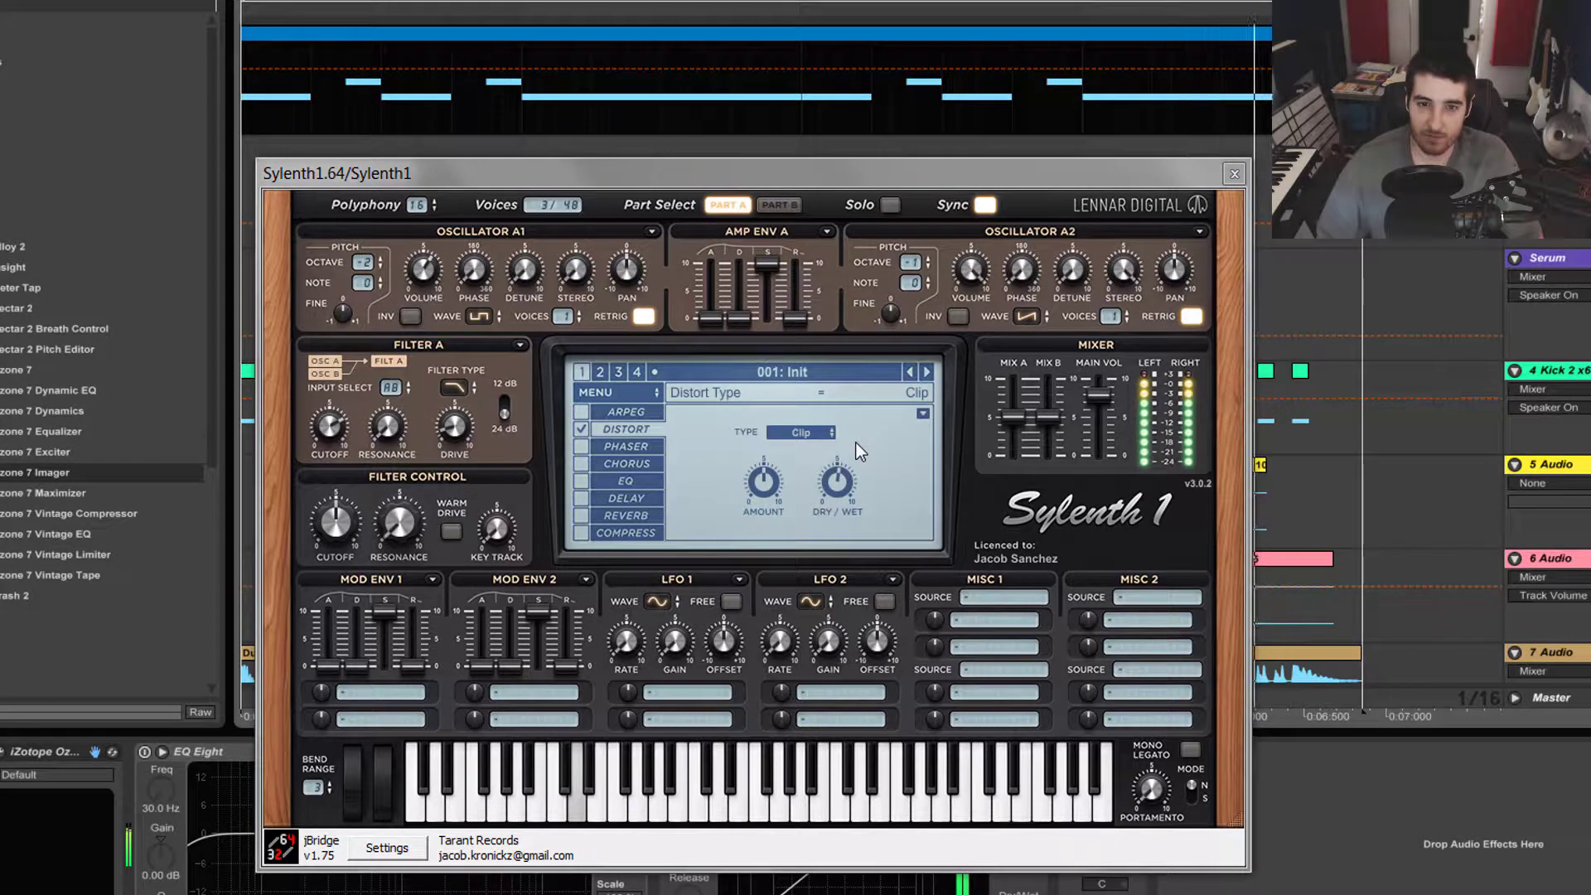
- Turn on the chorus effect alongside the distortion and audition the bass loop with both active
{"action": "left_click", "coordinate": [609, 461]}
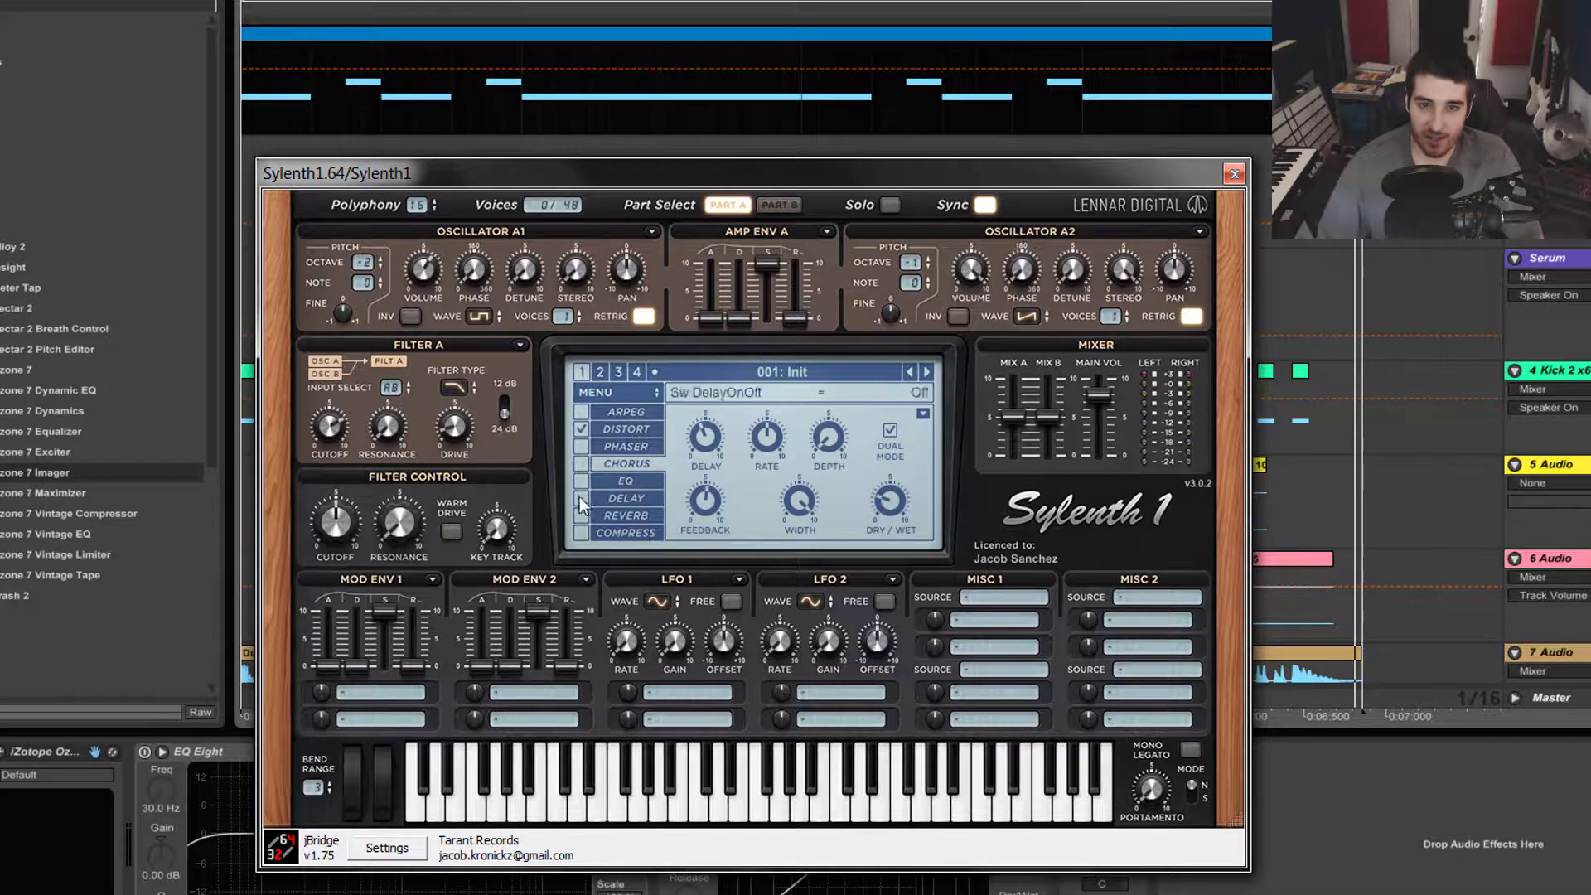
{"action": "left_click", "coordinate": [580, 462]}
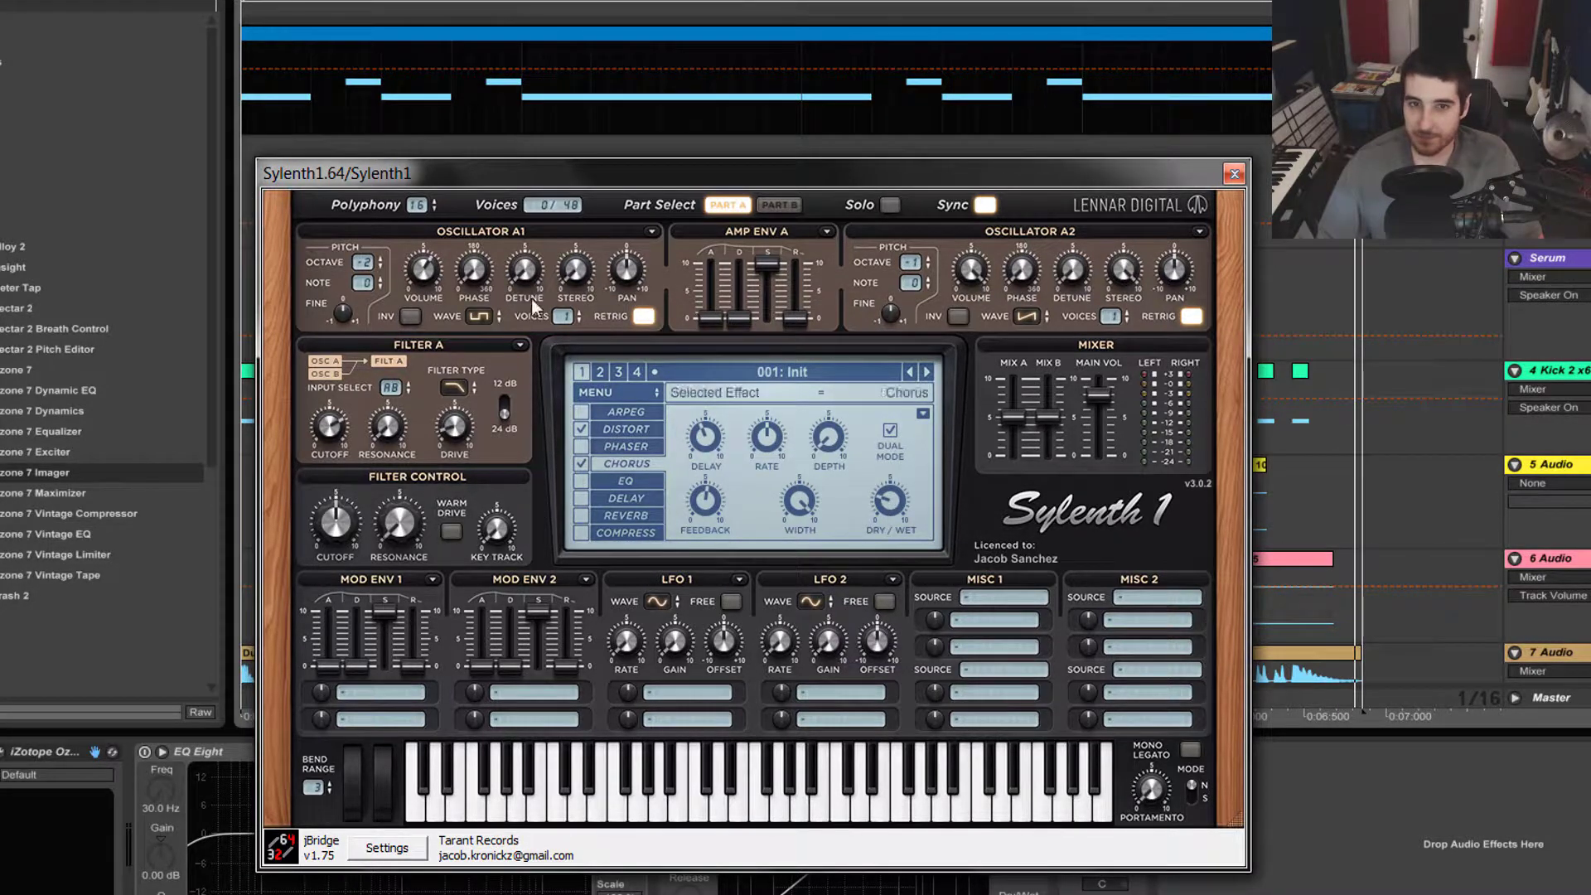
{"action": "left_click", "coordinate": [470, 27]}
{"action": "key", "text": "space"}
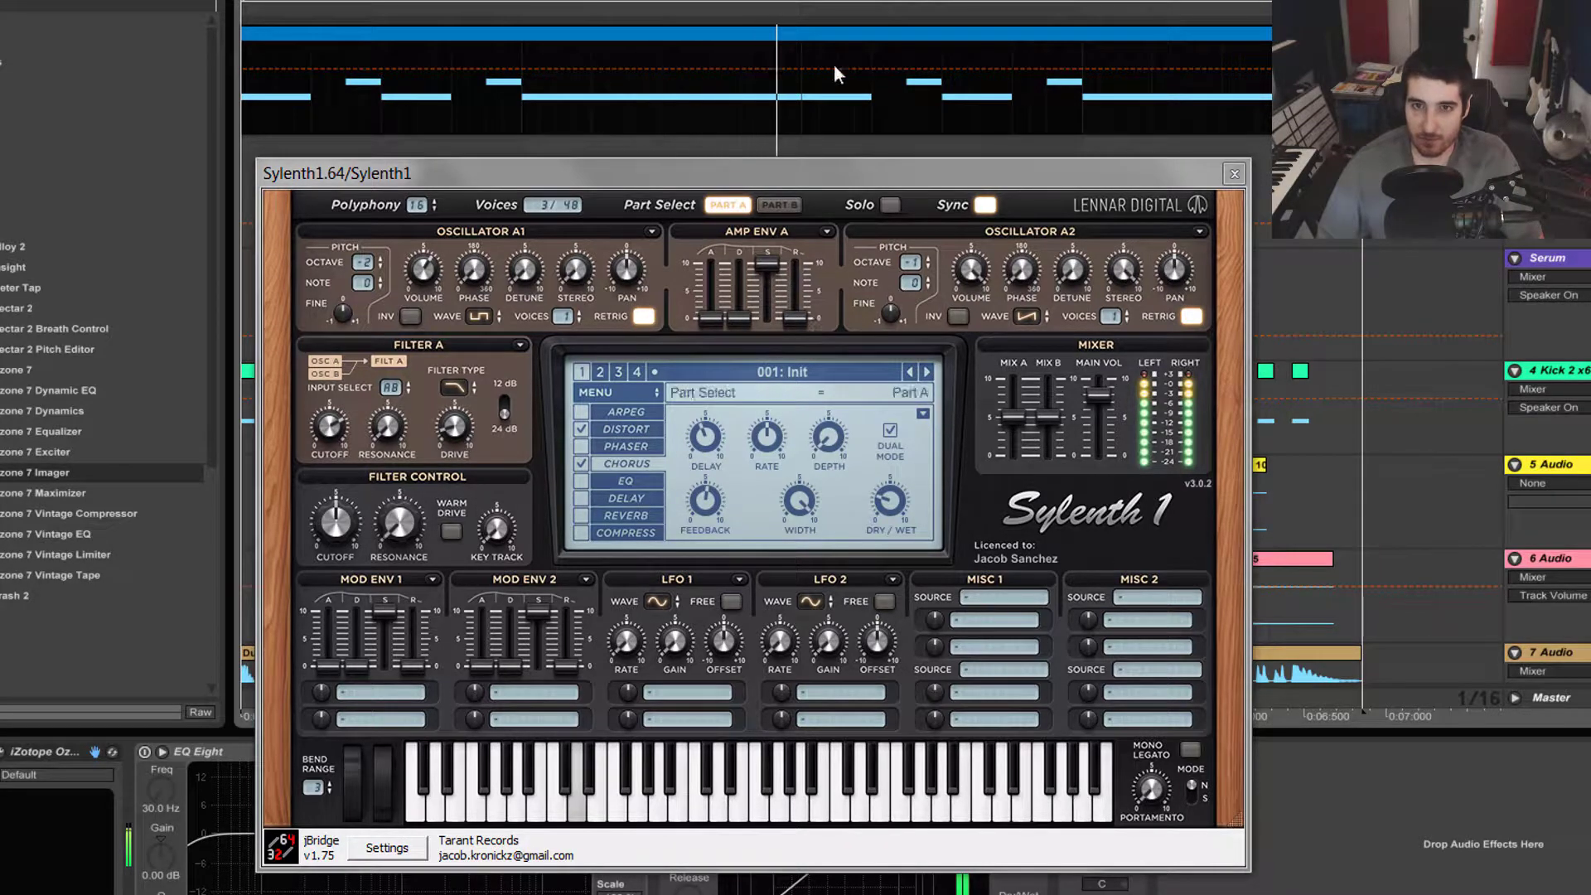
{"action": "double_click", "coordinate": [856, 32]}
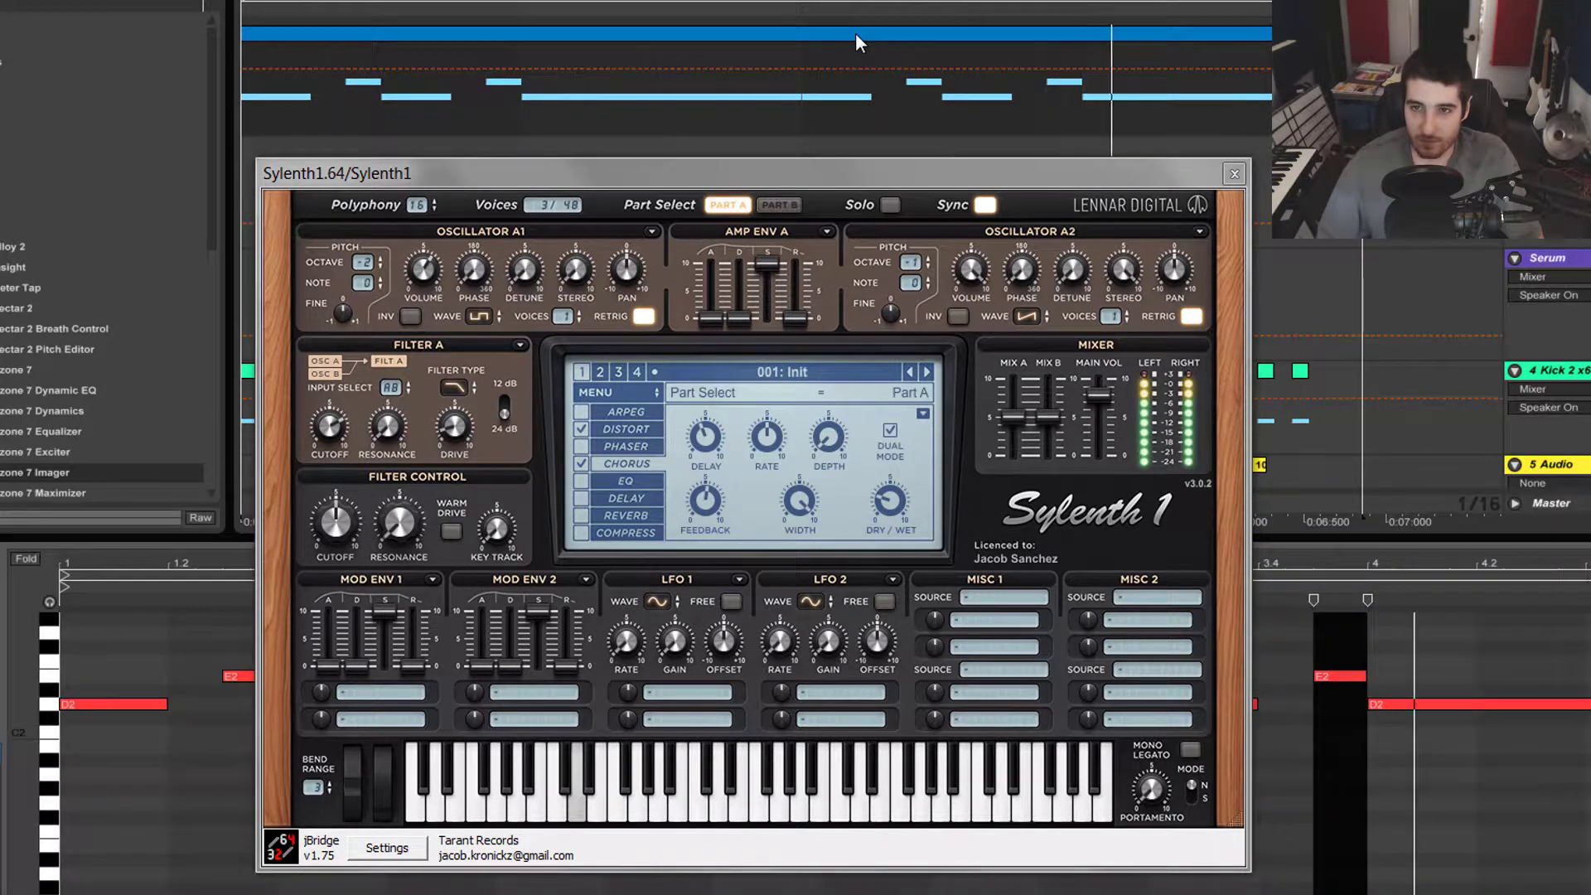
{"action": "key", "text": "space"}
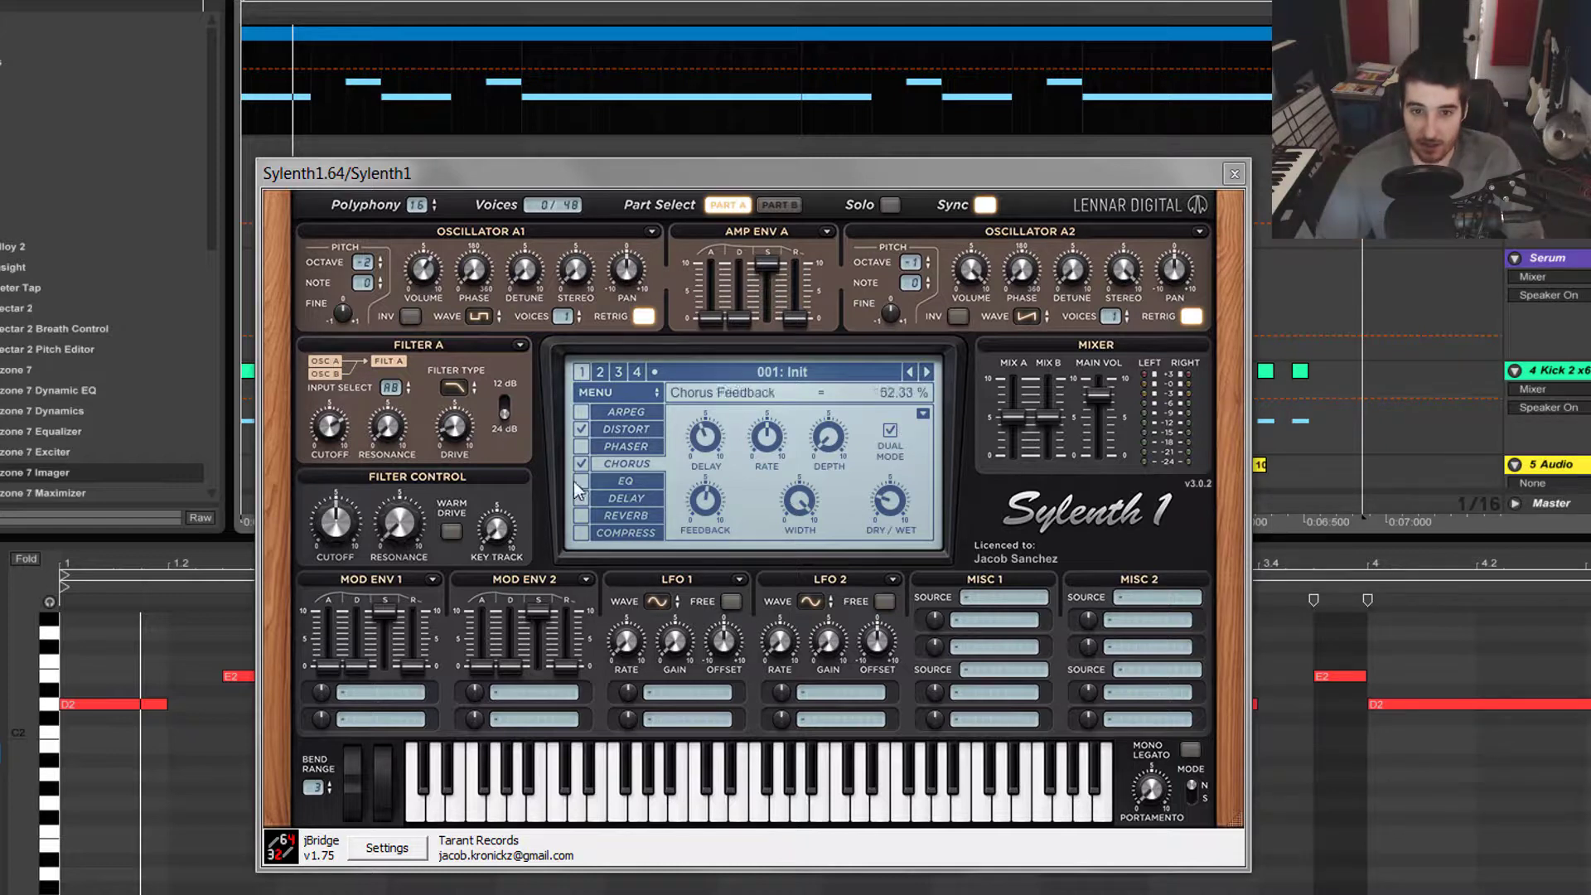
- Turn on the EQ effect in 1-Pole mode and audition the bass loop with it
{"action": "left_click", "coordinate": [627, 483]}
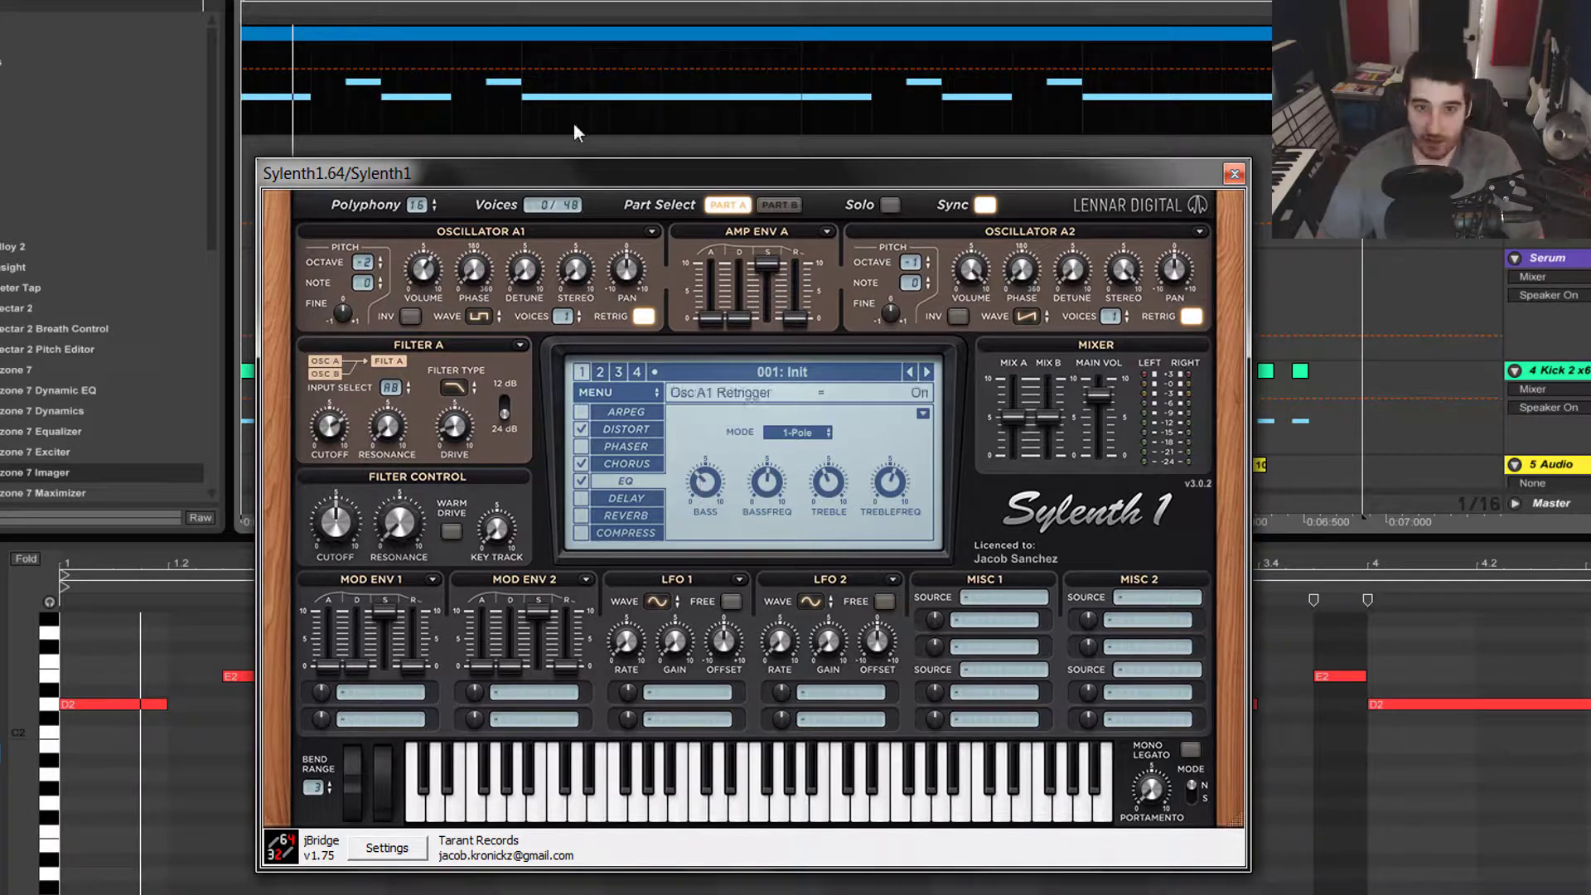
{"action": "left_click", "coordinate": [254, 37]}
{"action": "key", "text": "space"}
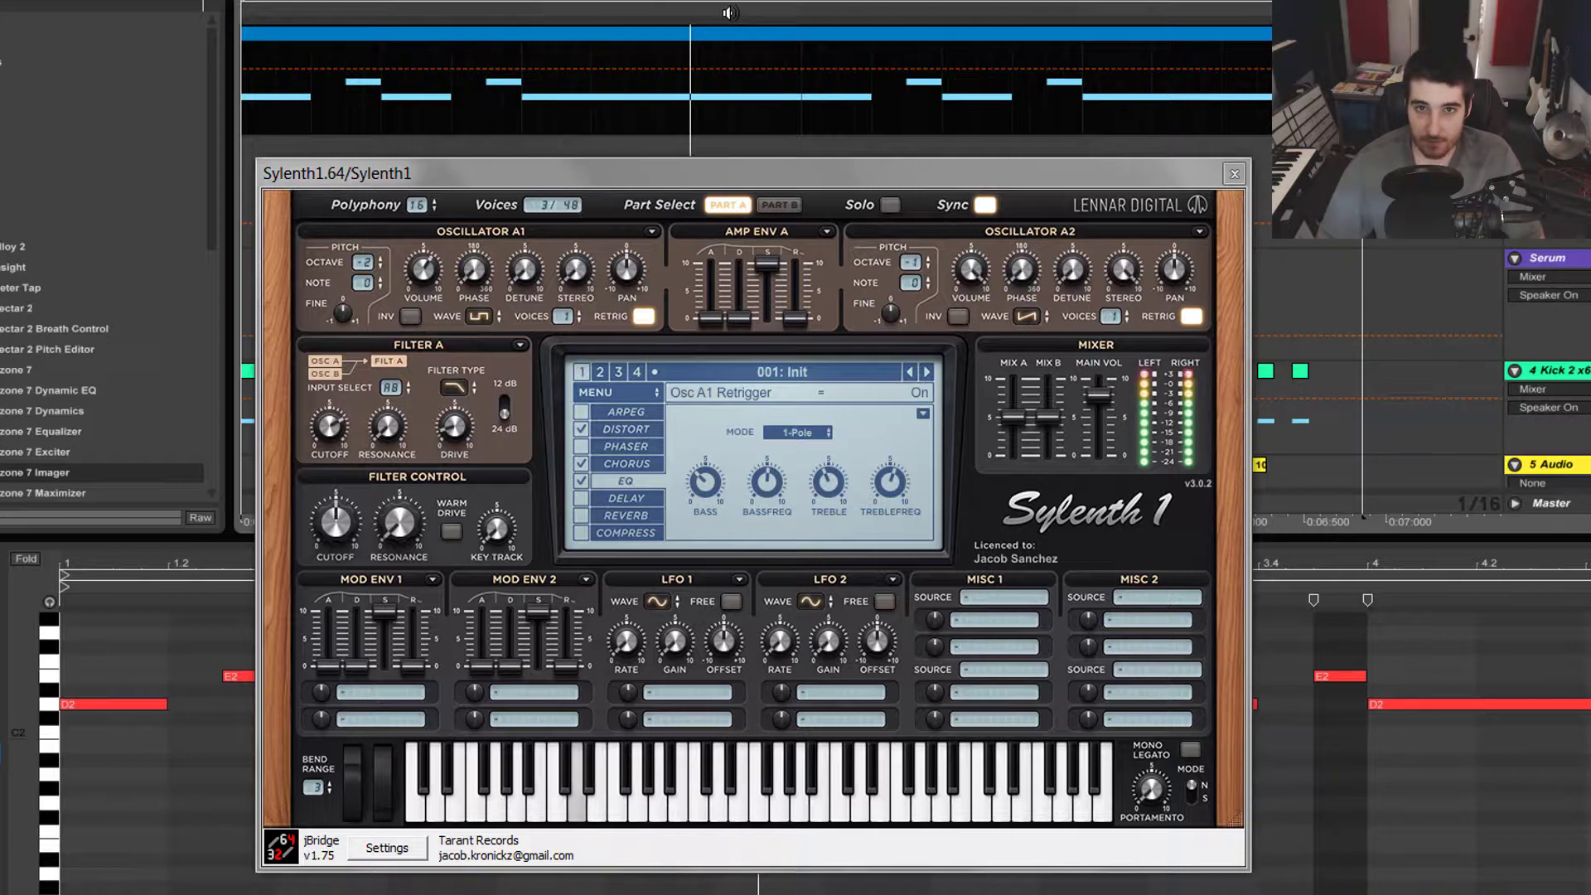
{"action": "left_click", "coordinate": [750, 68]}
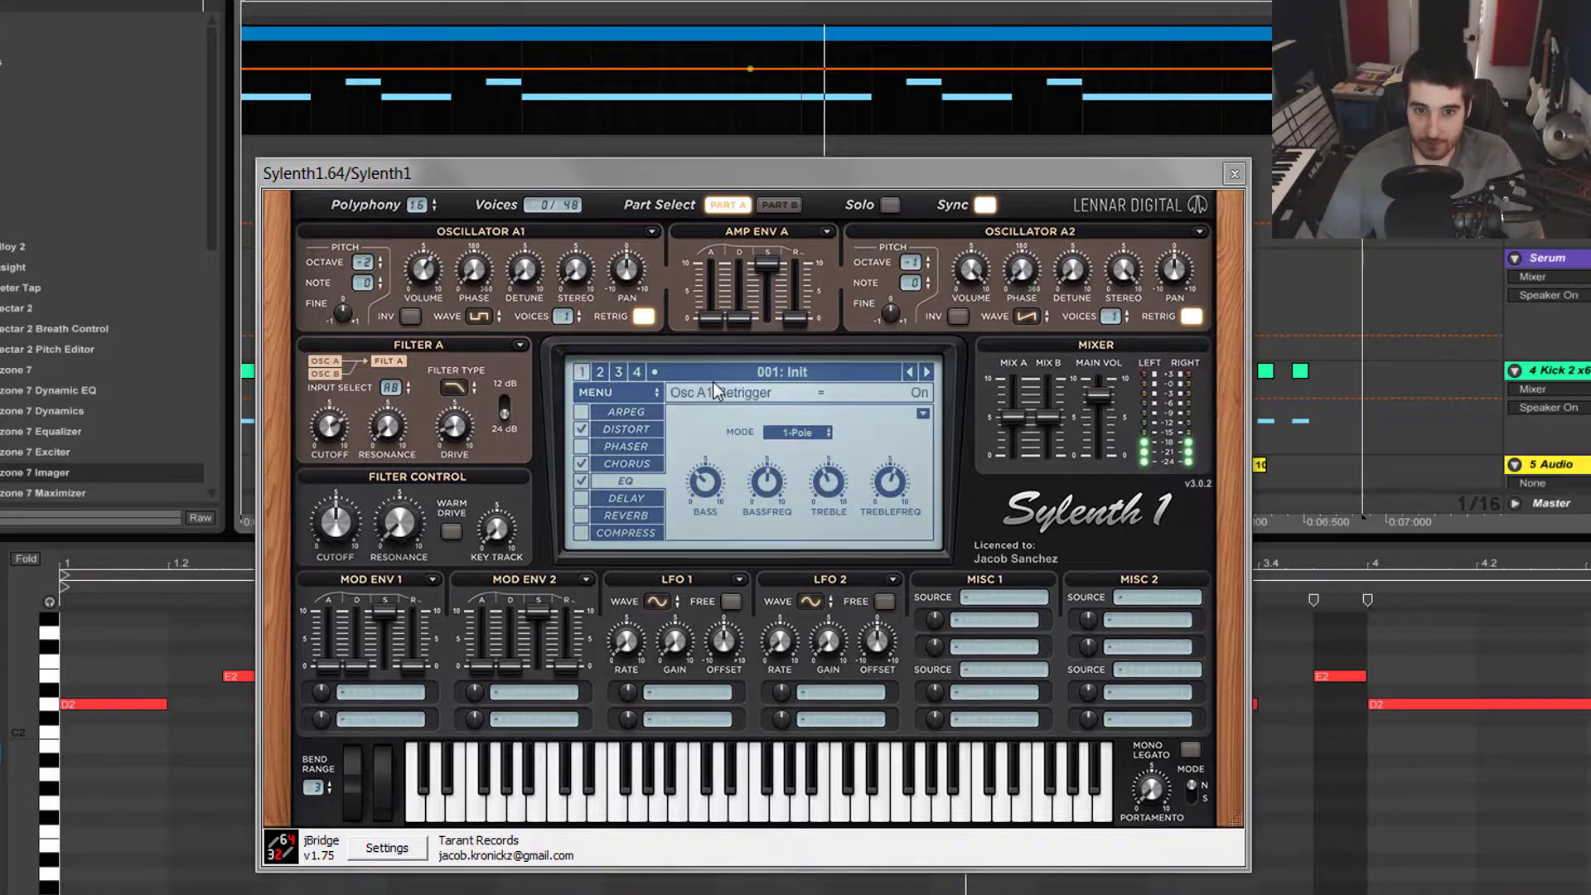
- Compare the bass loop with the EQ off and on, leaving the EQ on
{"action": "left_click", "coordinate": [583, 484]}
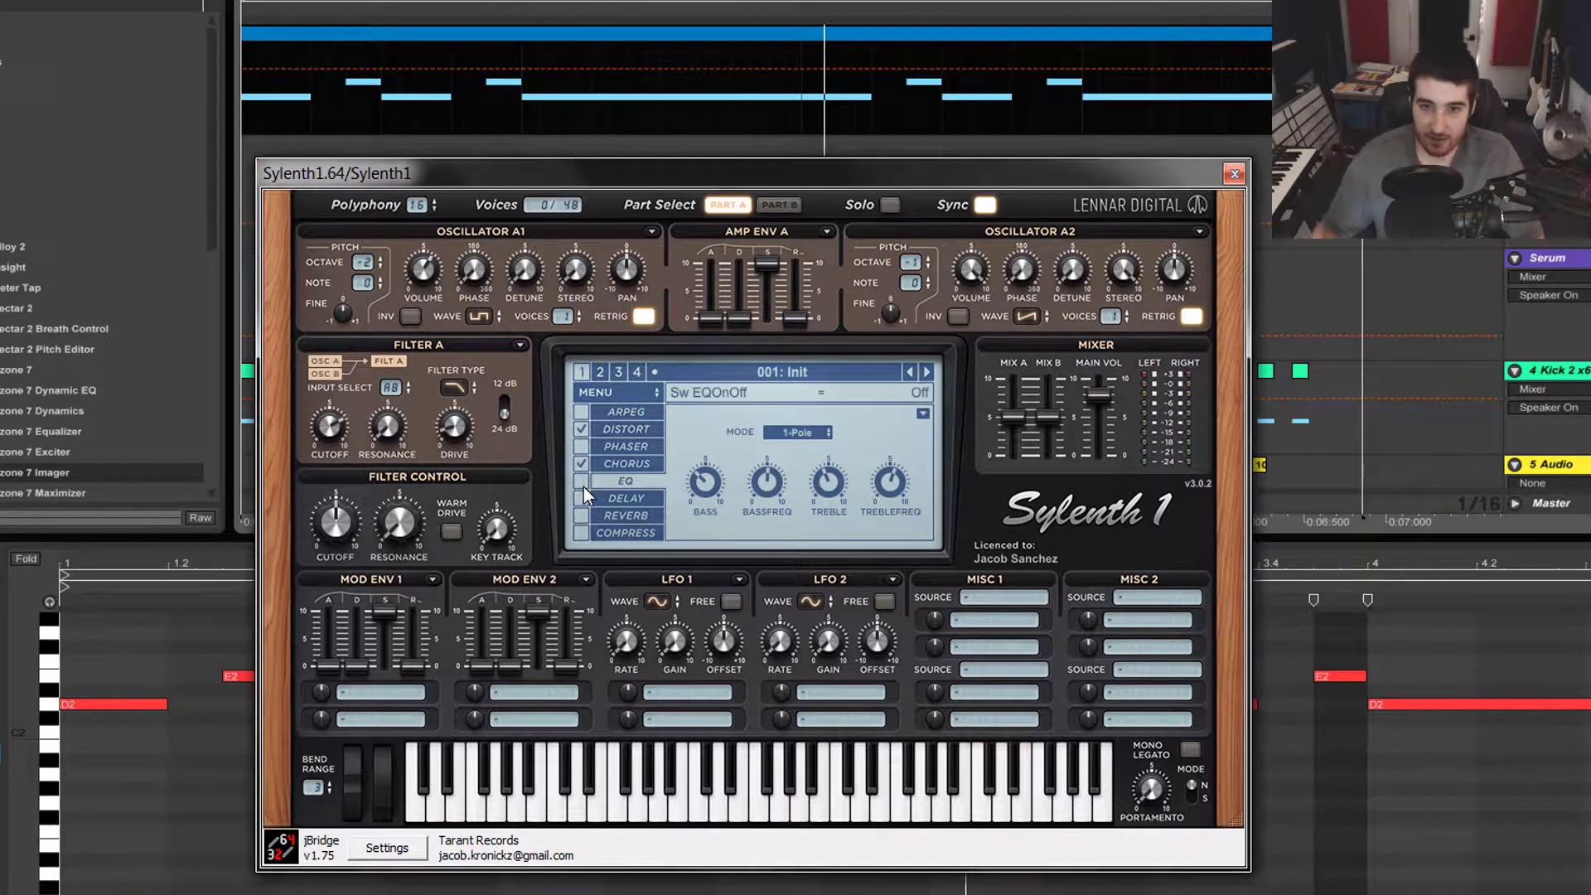
{"action": "left_click", "coordinate": [458, 38]}
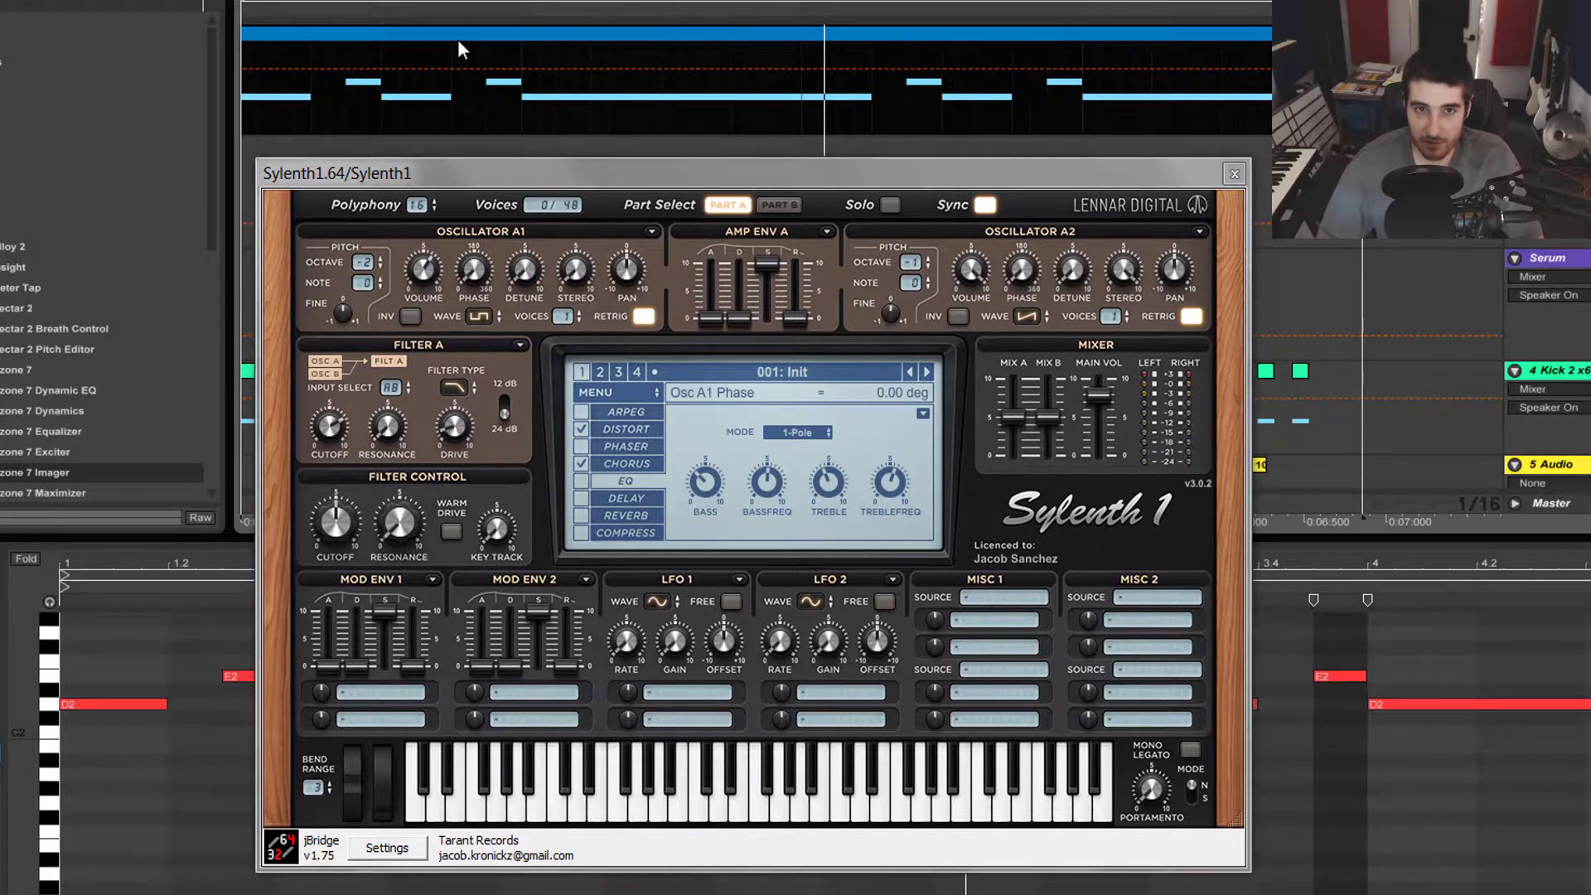
{"action": "key", "text": "space"}
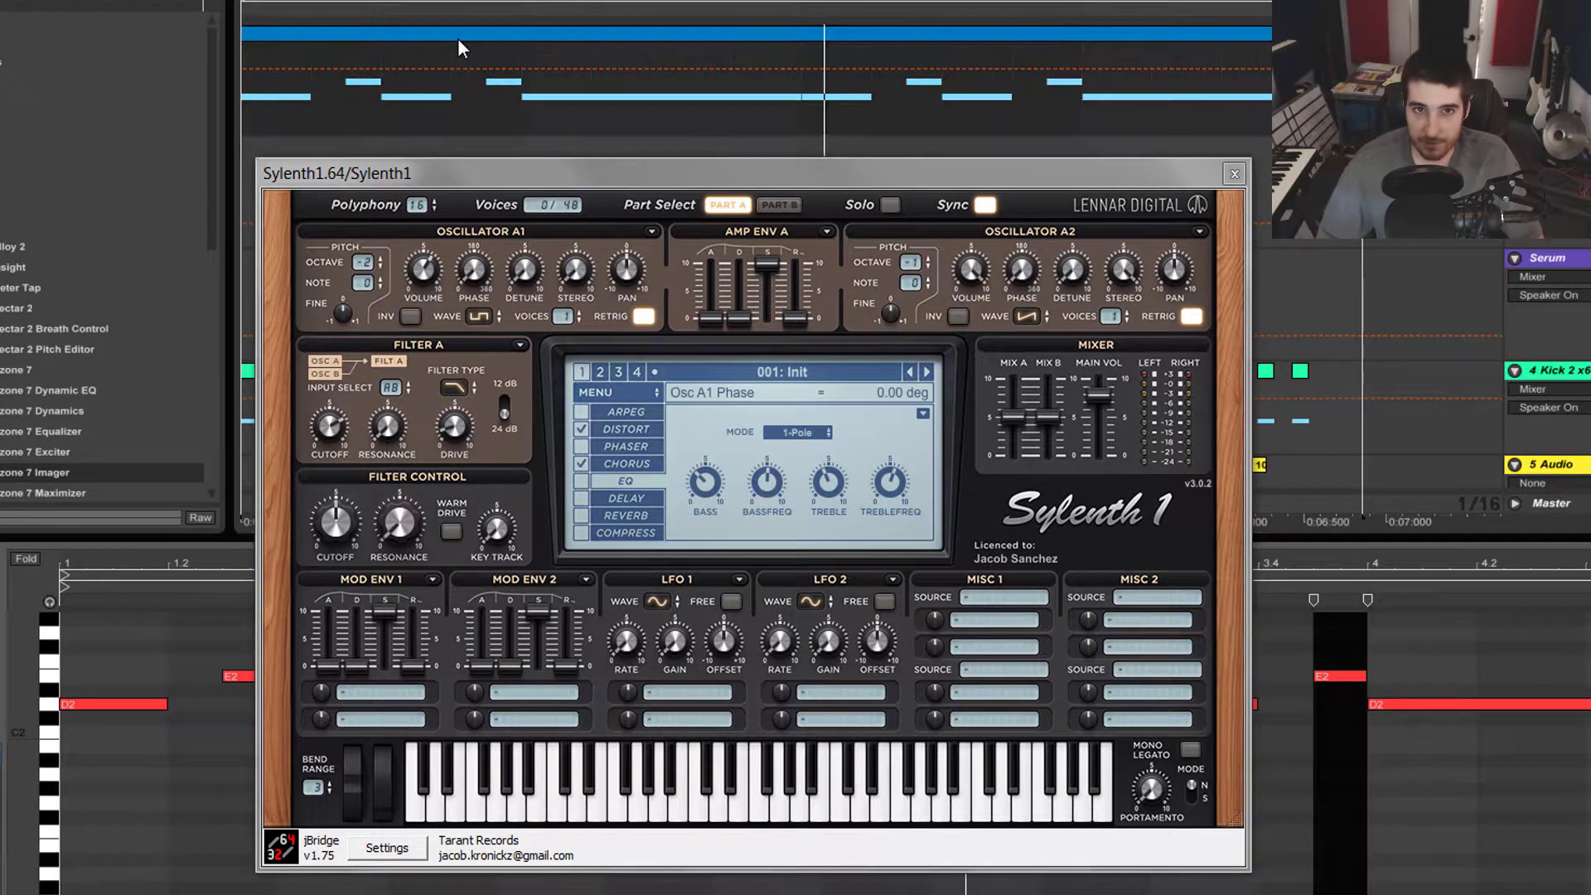
{"action": "left_click", "coordinate": [583, 480]}
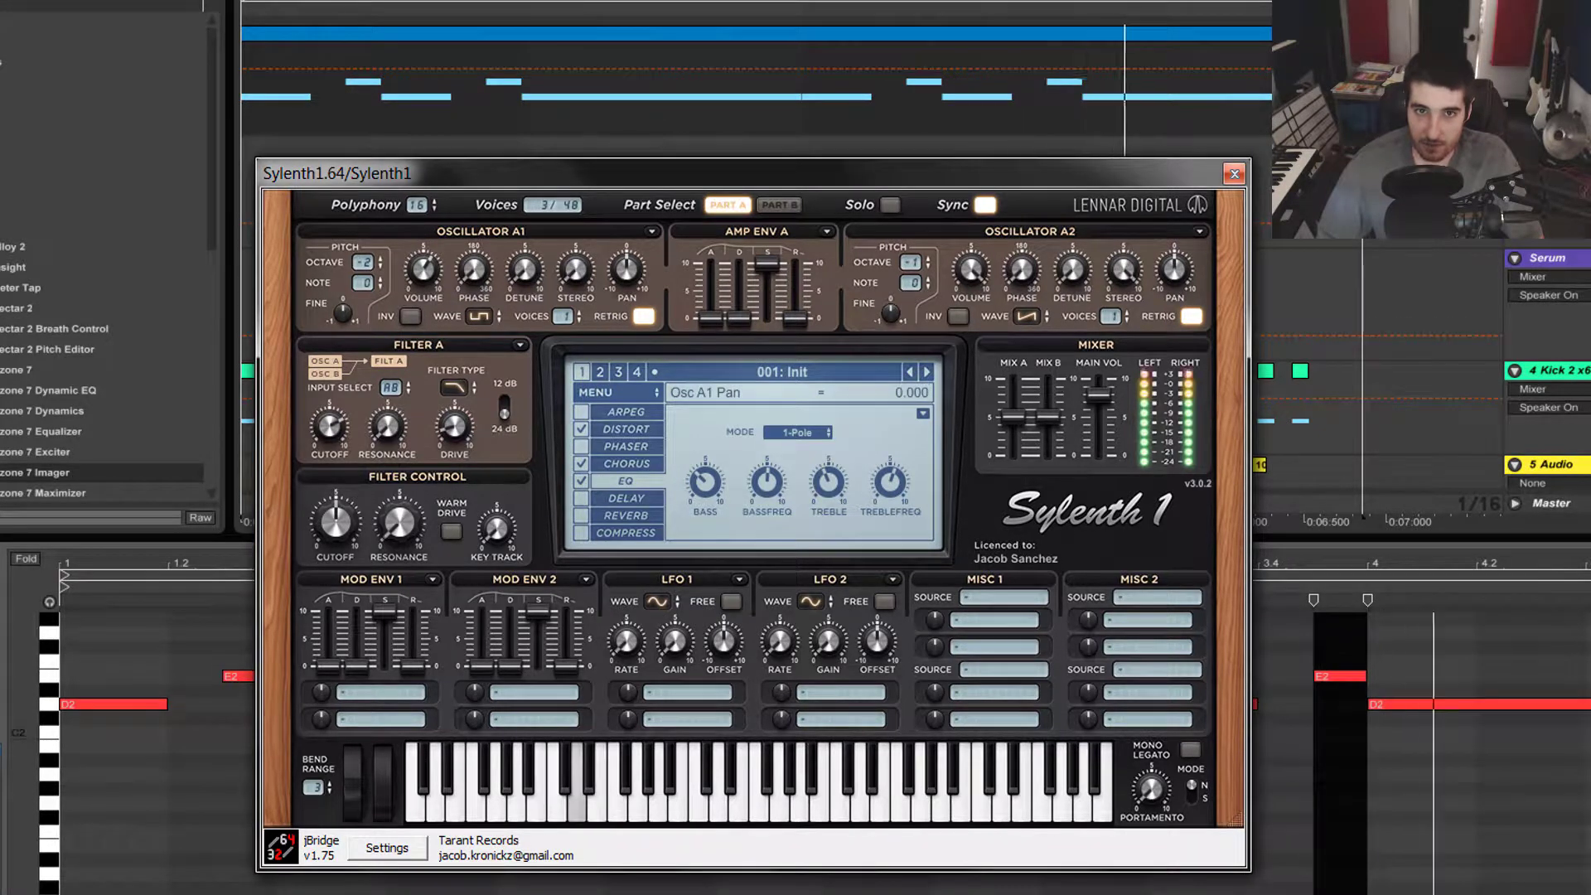
{"action": "left_click", "coordinate": [670, 37]}
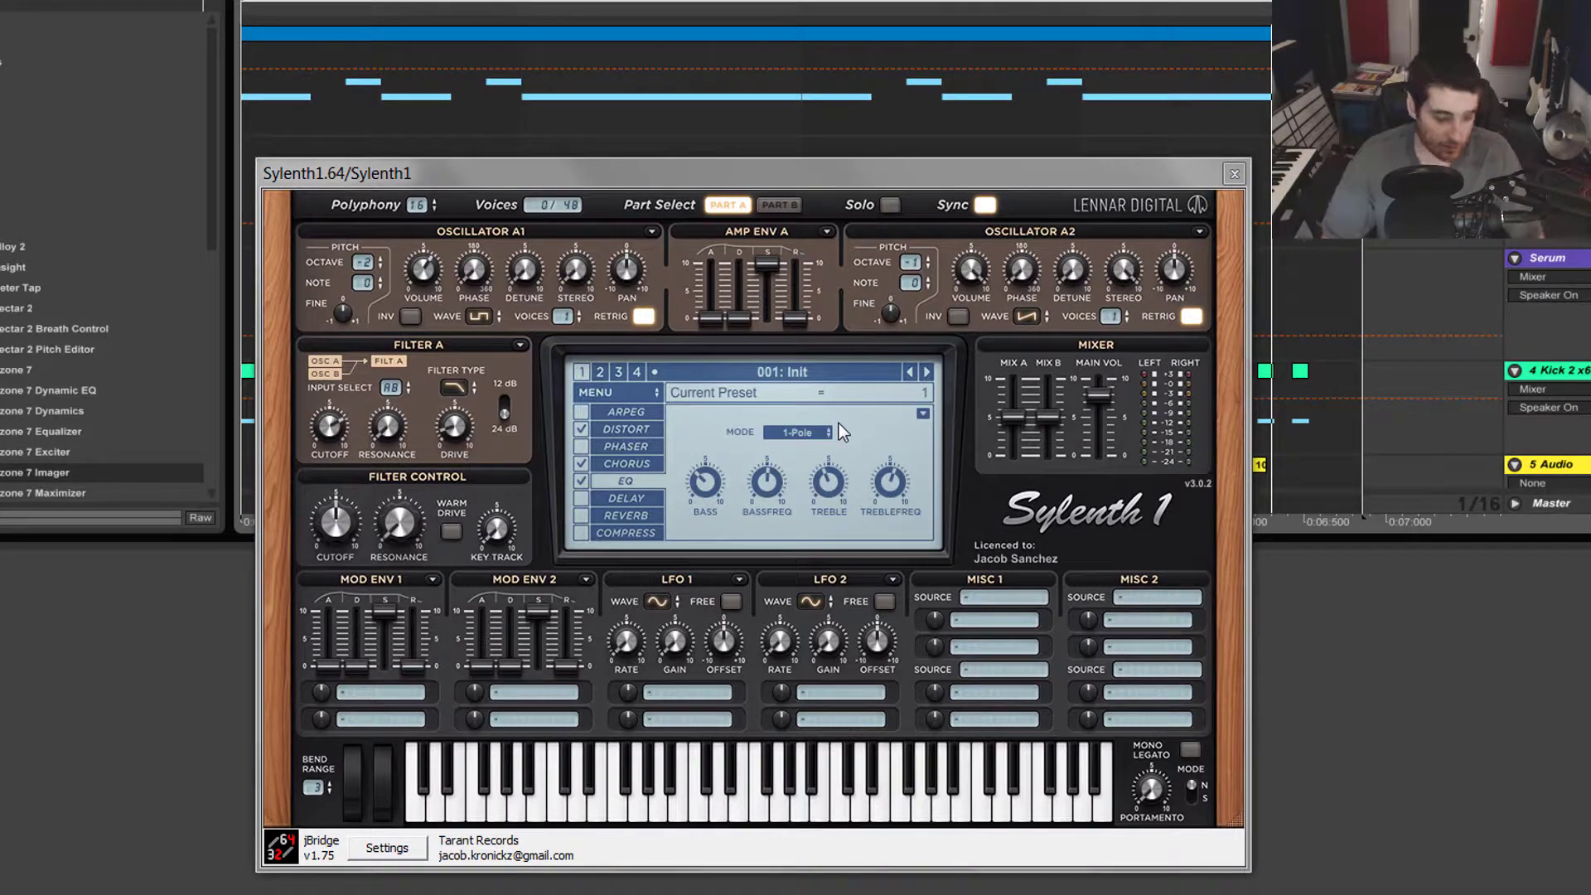
- Review the reverb's settings, turn the reverb on, and audition the bass loop with it
{"action": "left_click", "coordinate": [618, 512]}
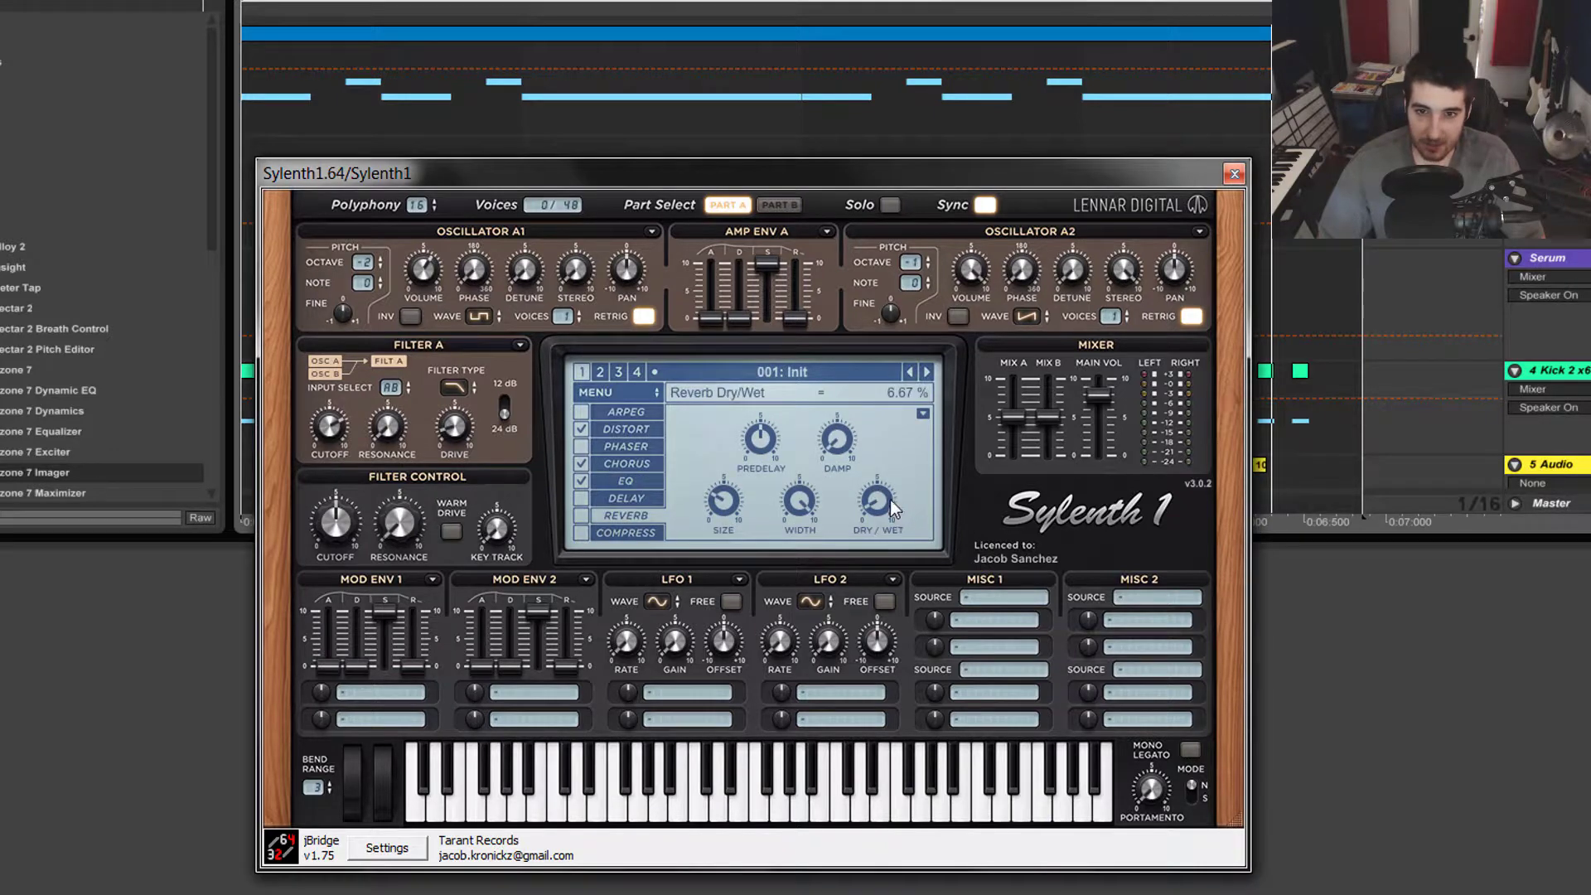
{"action": "left_click", "coordinate": [579, 515]}
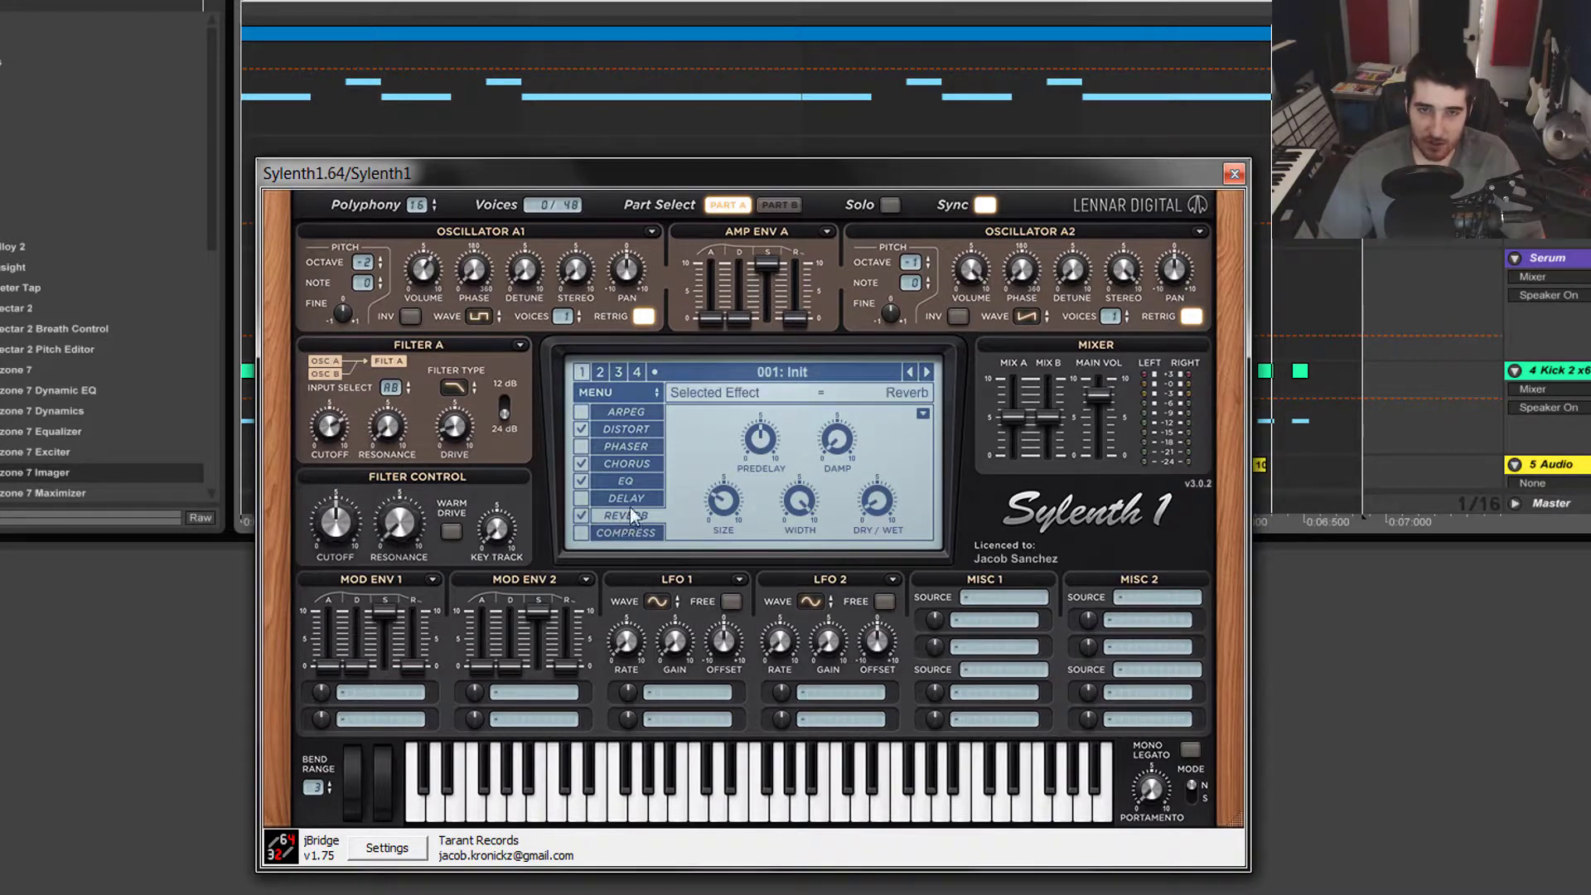
{"action": "left_click", "coordinate": [568, 132]}
{"action": "key", "text": "space"}
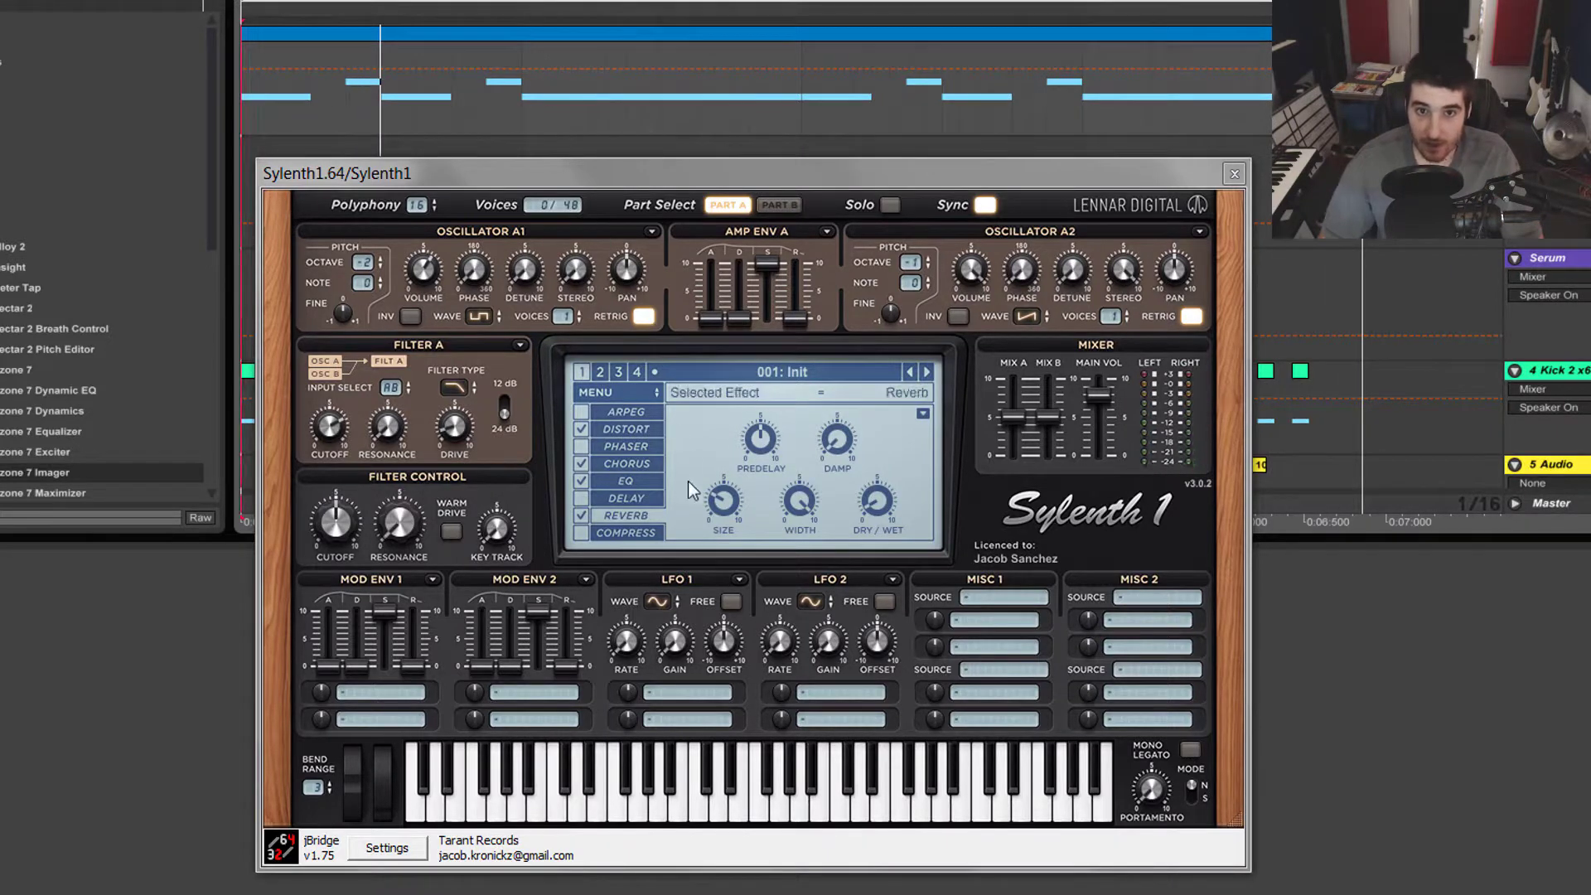
- Display the compressor's settings, turn the compressor on, and play the bass loop through it
{"action": "left_click", "coordinate": [634, 535]}
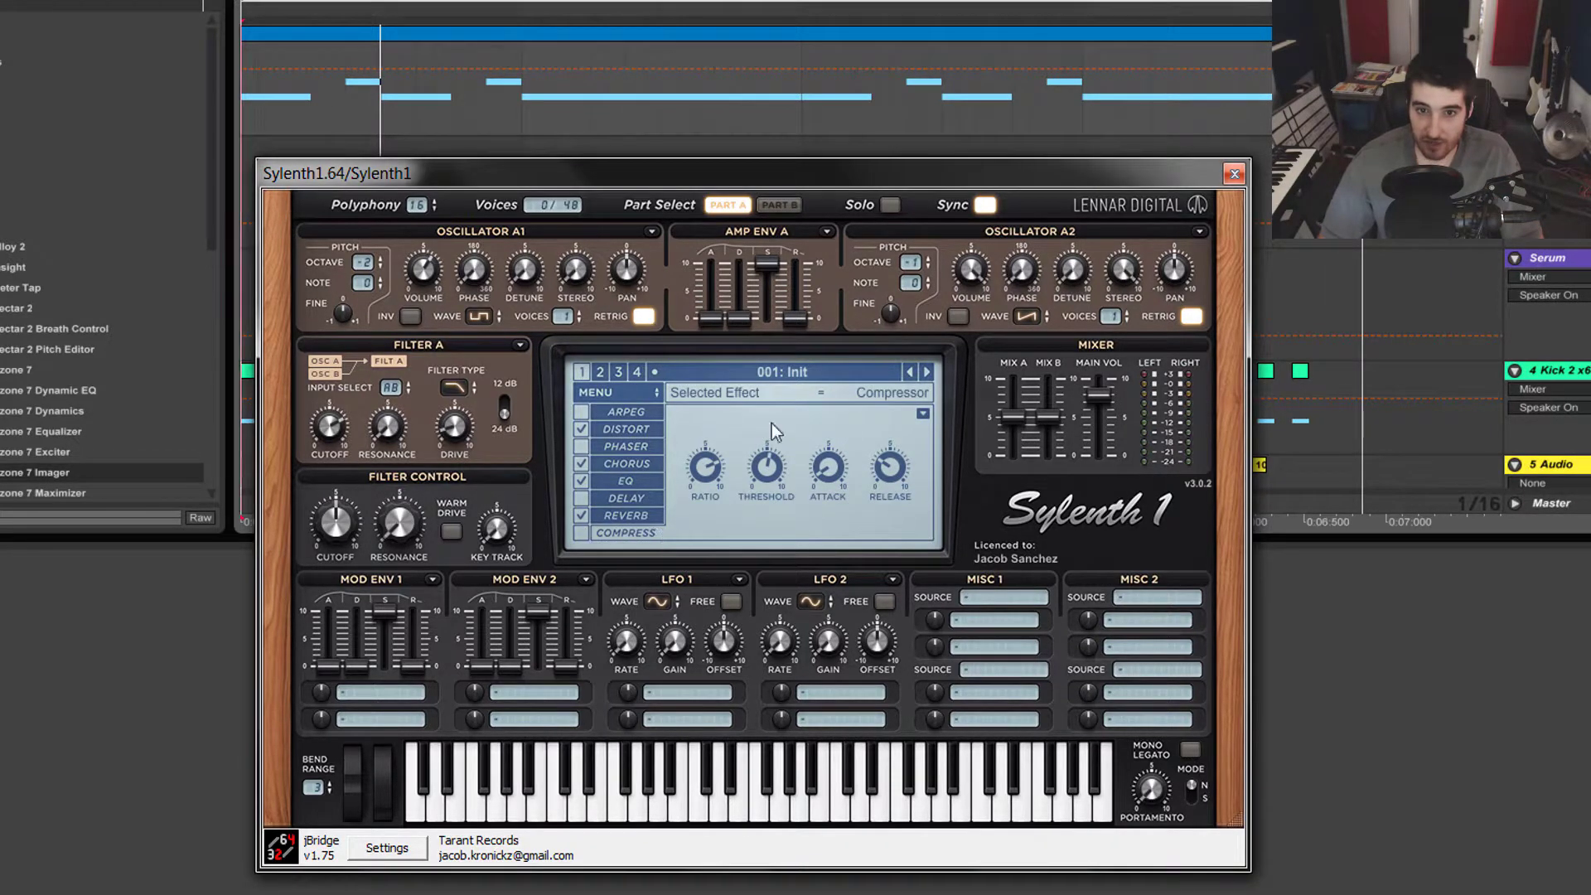
{"action": "mouse_move", "coordinate": [747, 481]}
{"action": "left_click", "coordinate": [580, 533]}
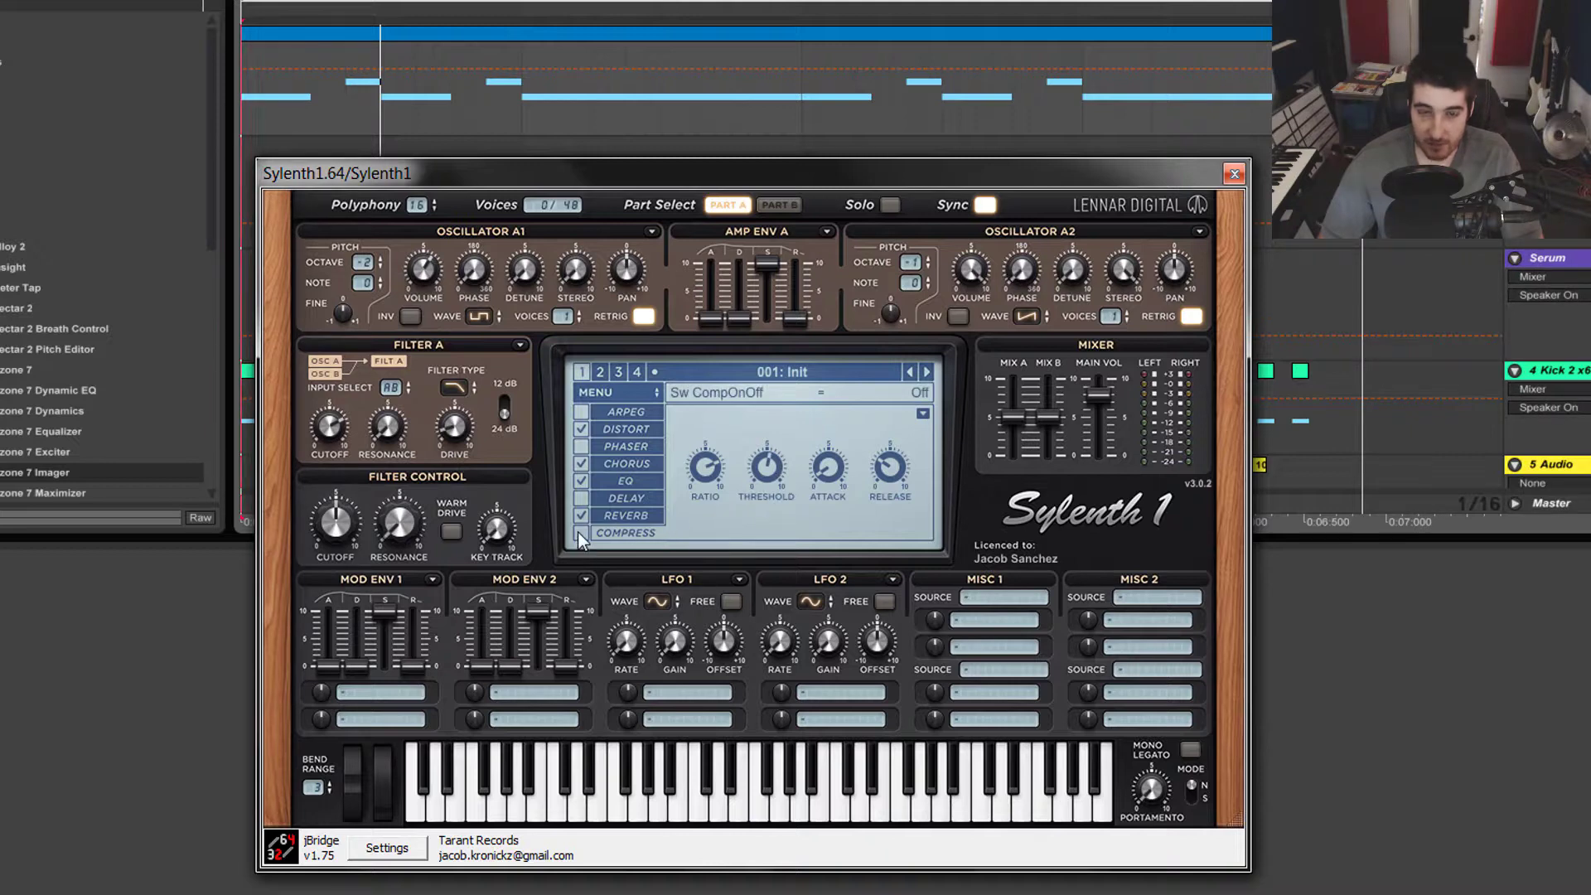
{"action": "double_click", "coordinate": [405, 36]}
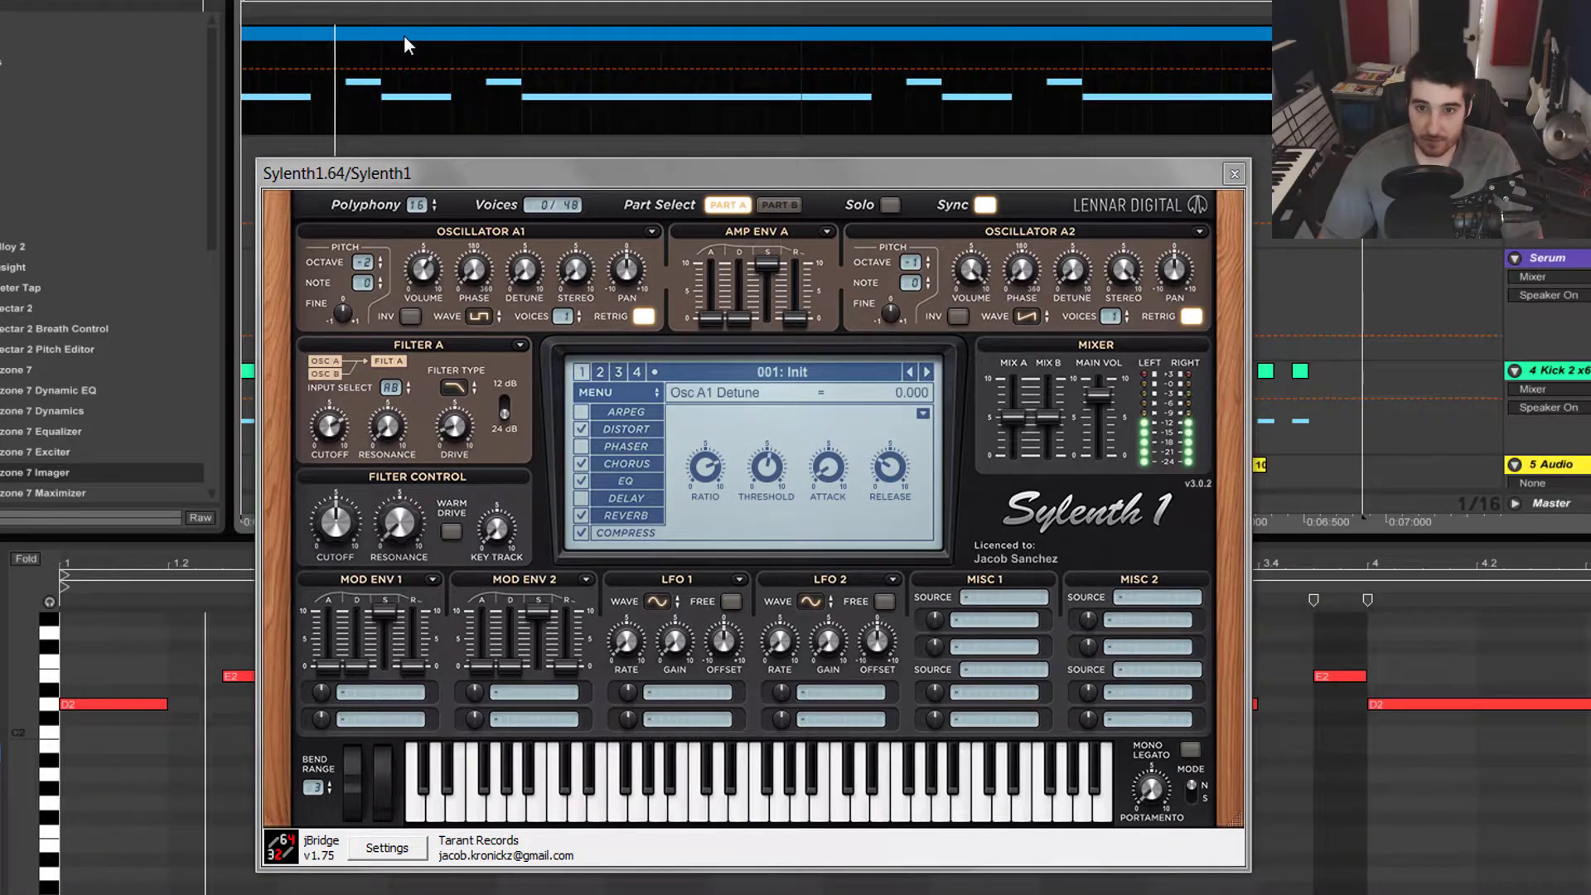
- Compare the loop with the compressor off and on, leave it on, and stop playback
{"action": "left_click", "coordinate": [584, 534]}
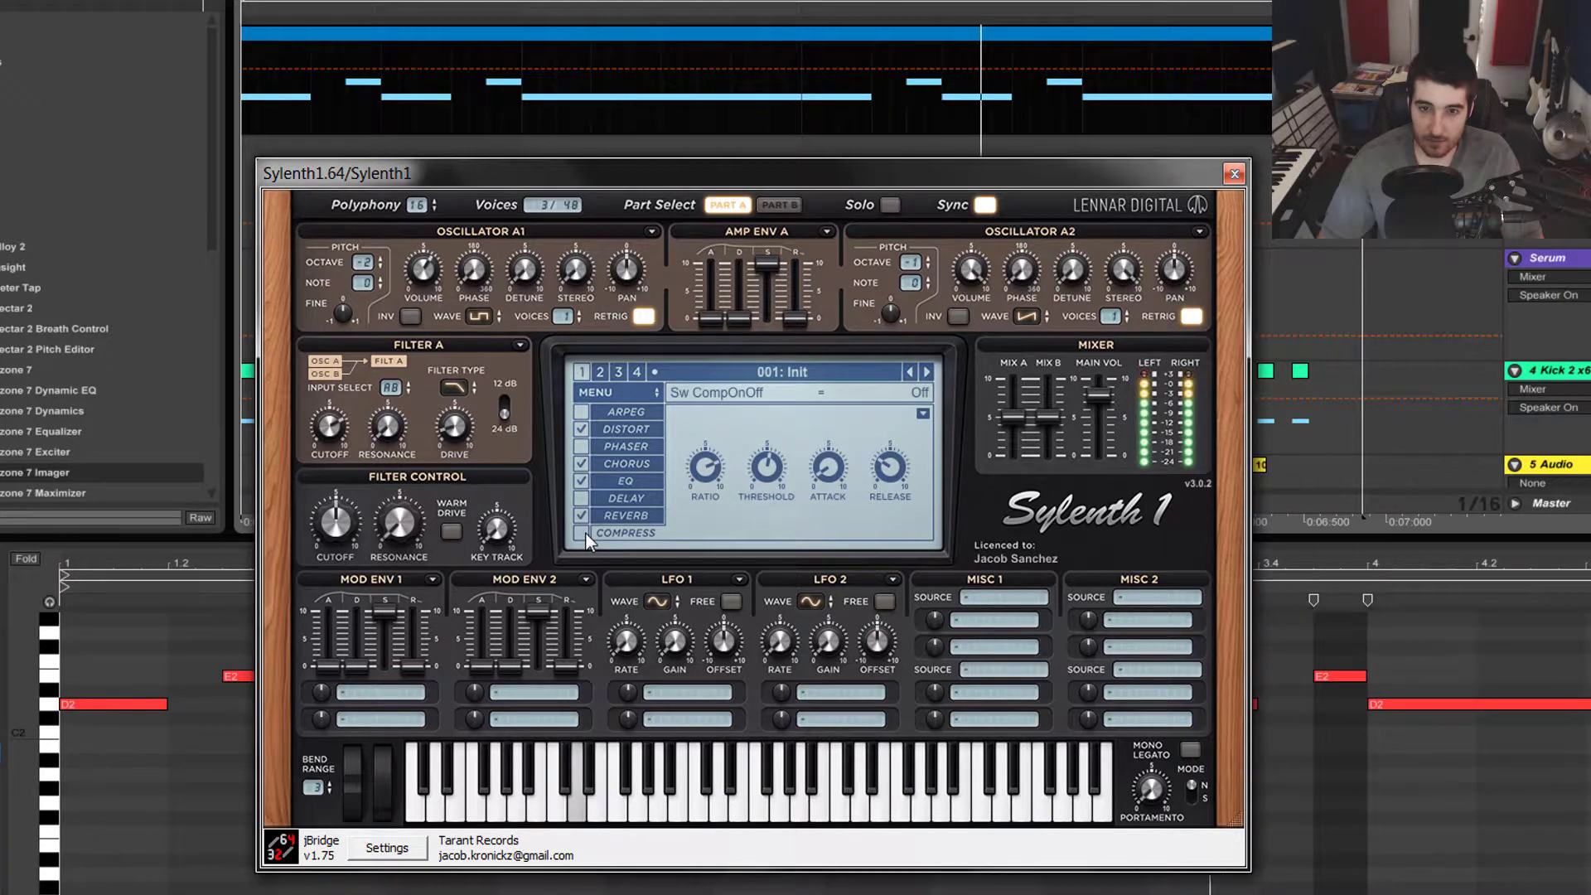
{"action": "left_click", "coordinate": [583, 534]}
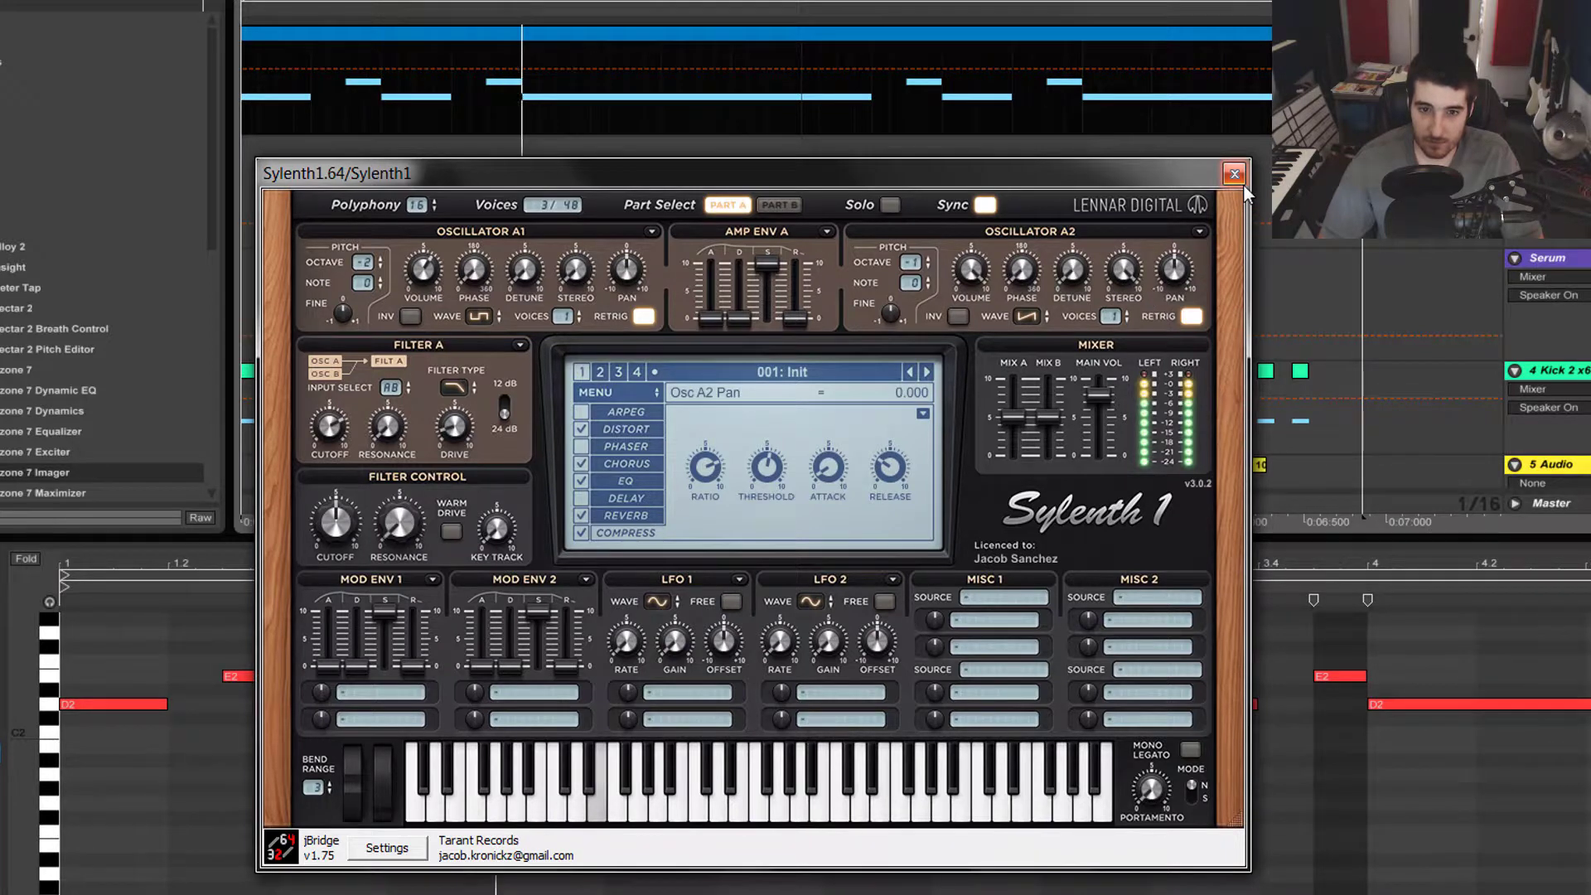
{"action": "left_click", "coordinate": [886, 135]}
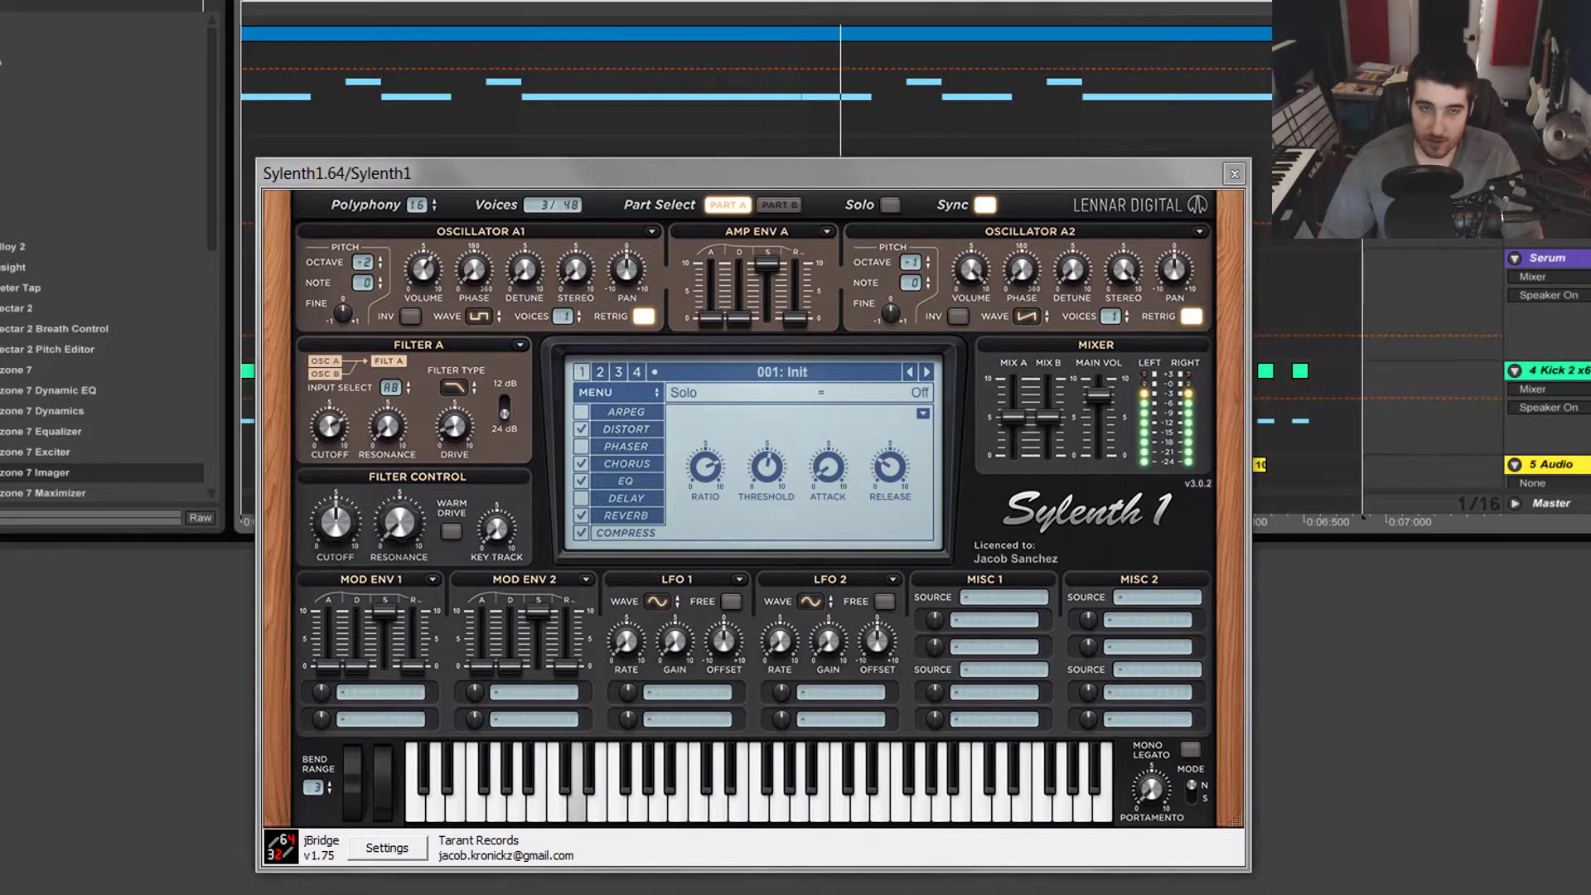
{"action": "key", "text": "space"}
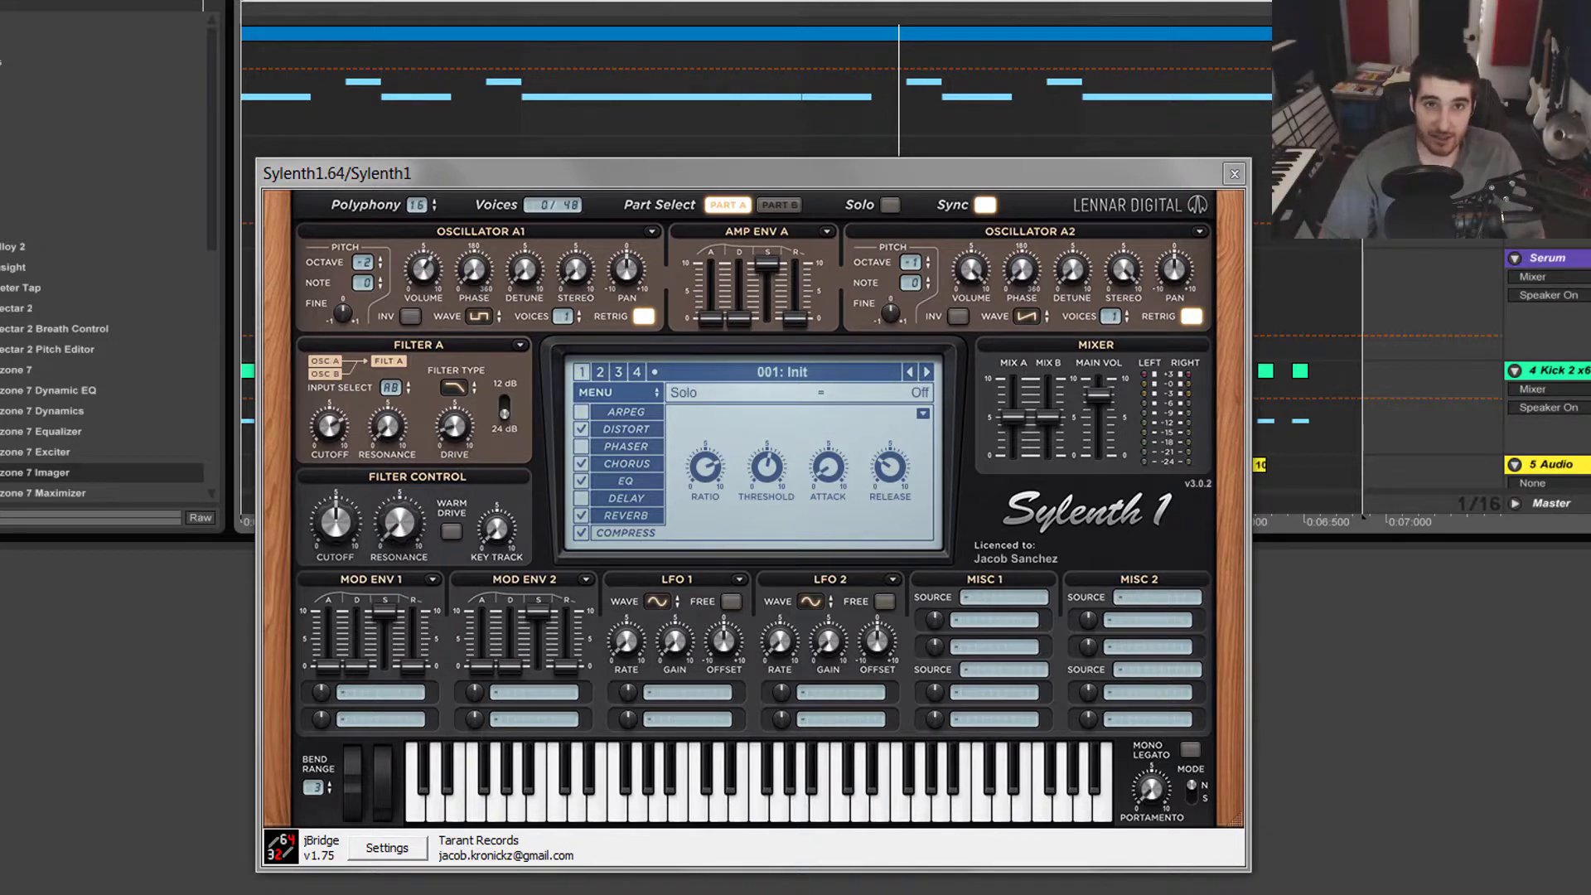
{"action": "left_click", "coordinate": [587, 179]}
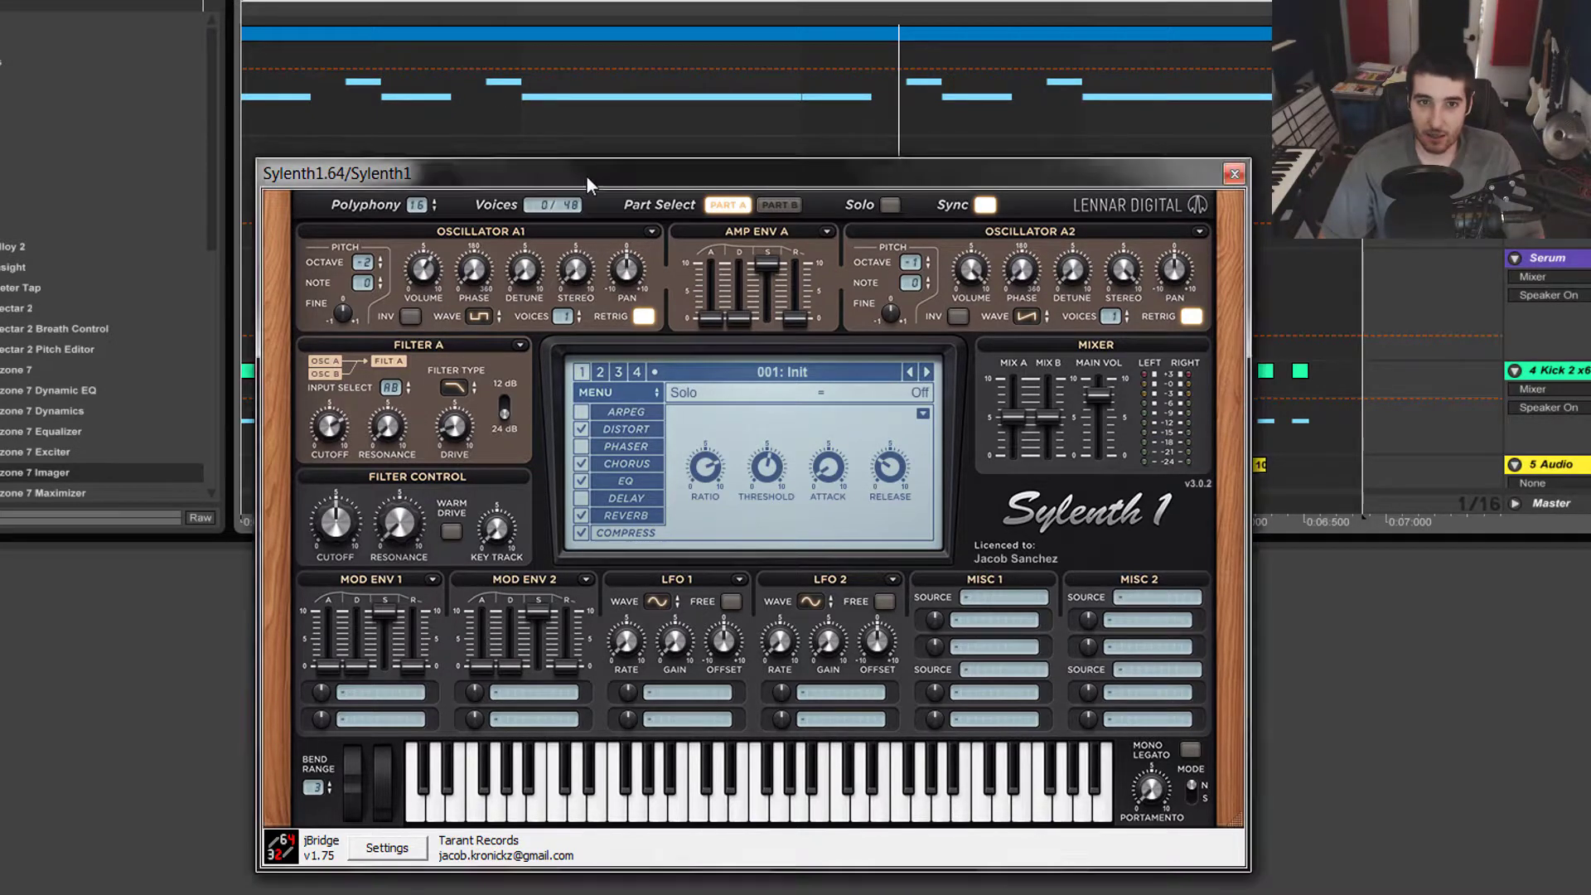